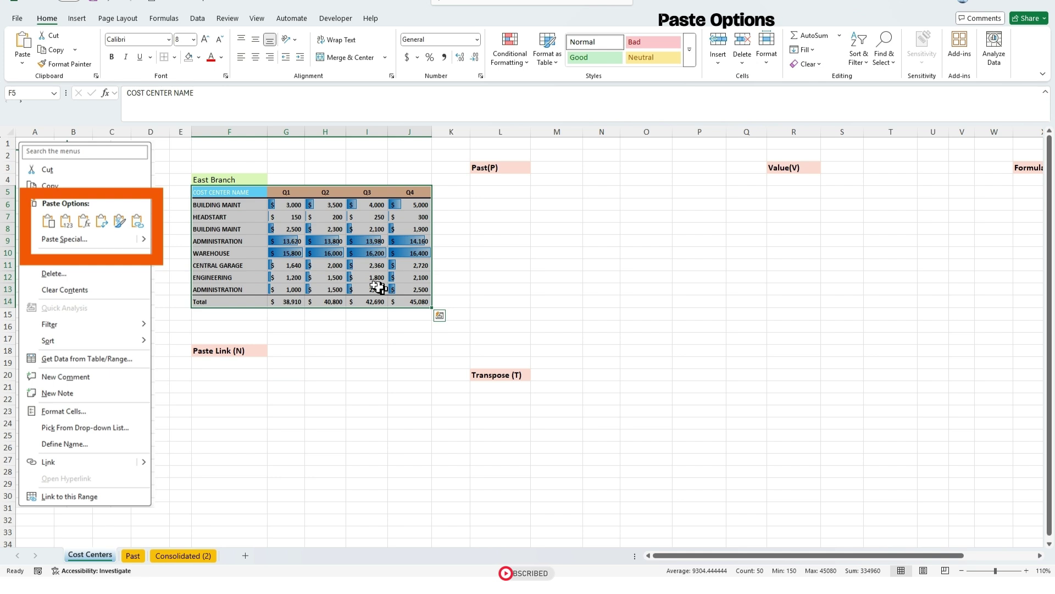
# Step: Copy the East Branch table F5:J14 and paste it with the regular Paste option at L5 under Past(P)
pyautogui.rightClick(357, 240)
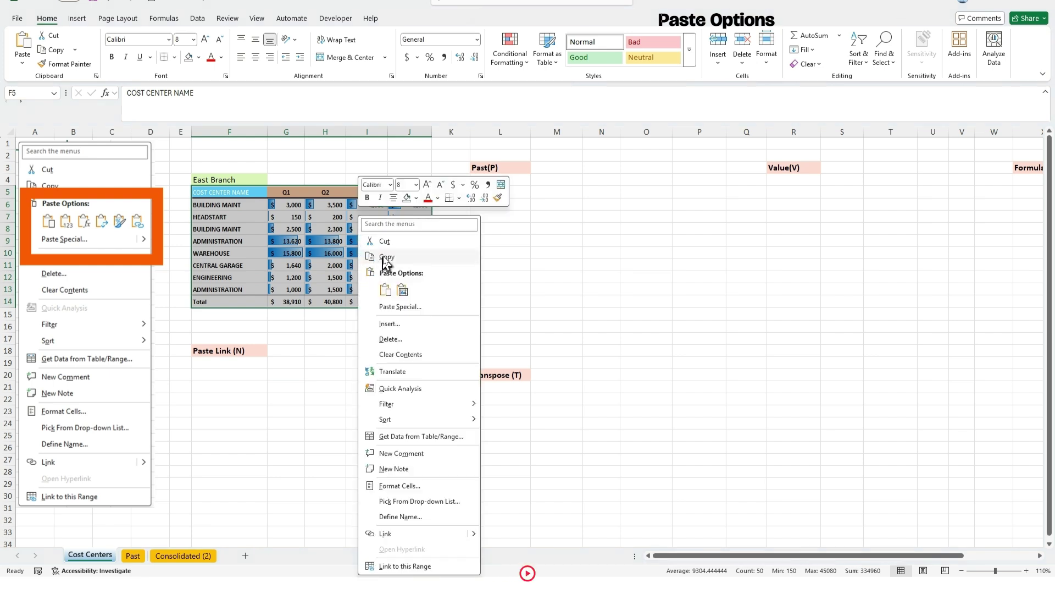
pyautogui.click(386, 257)
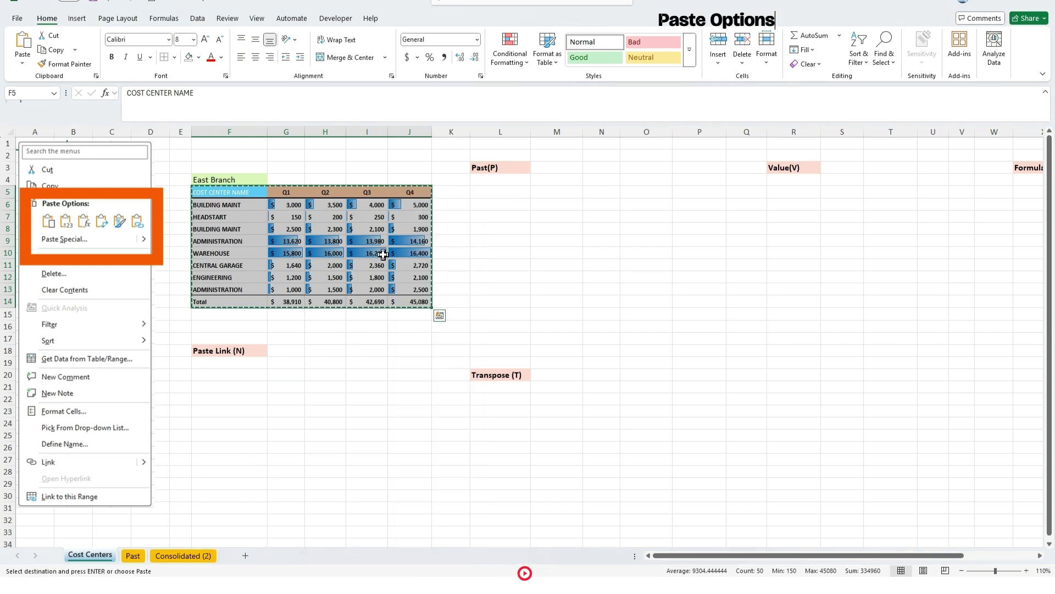
pyautogui.click(486, 193)
pyautogui.rightClick(487, 195)
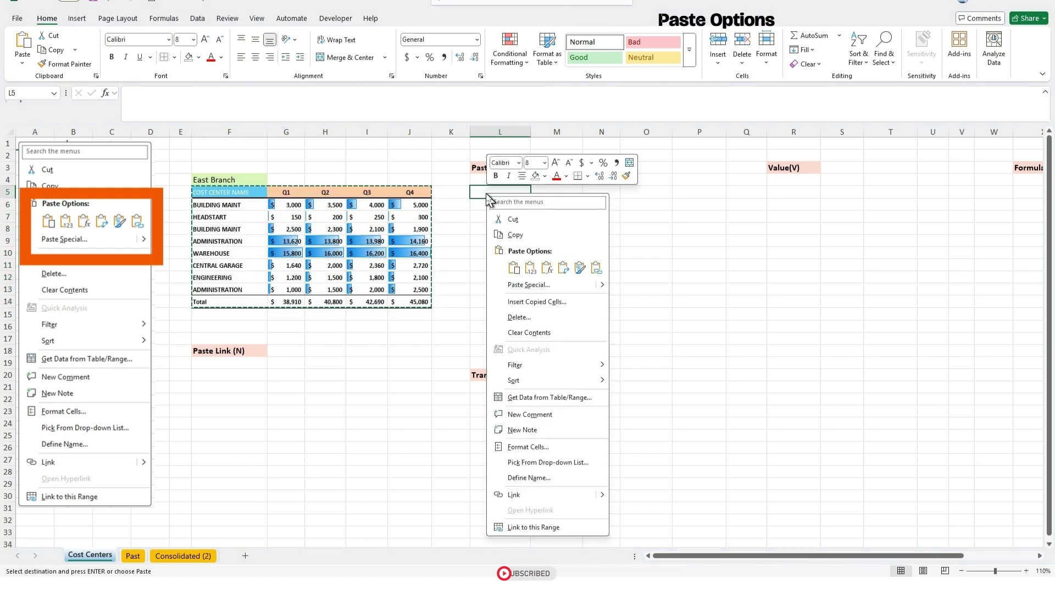
pyautogui.click(514, 268)
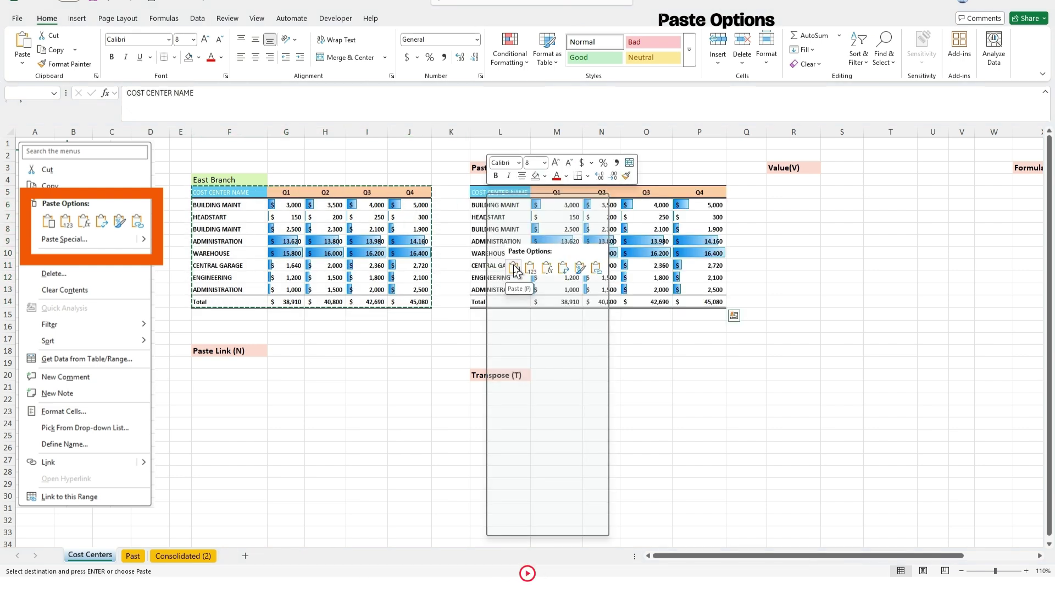
# Step: Inspect the formula behind the Q1 total in M14 of the pasted table, leaving it unedited
pyautogui.click(557, 302)
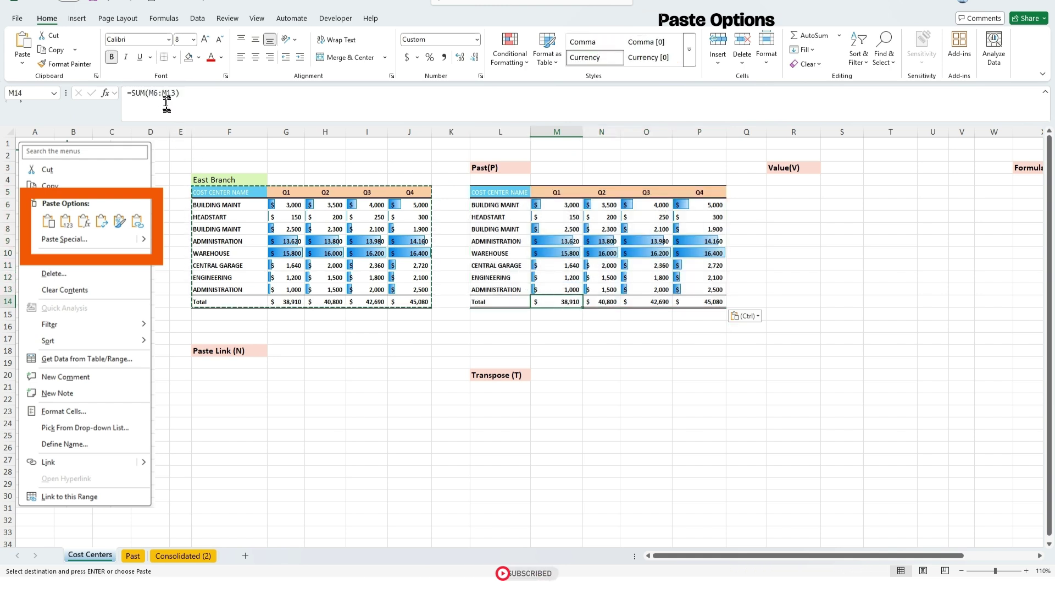
pyautogui.doubleClick(547, 300)
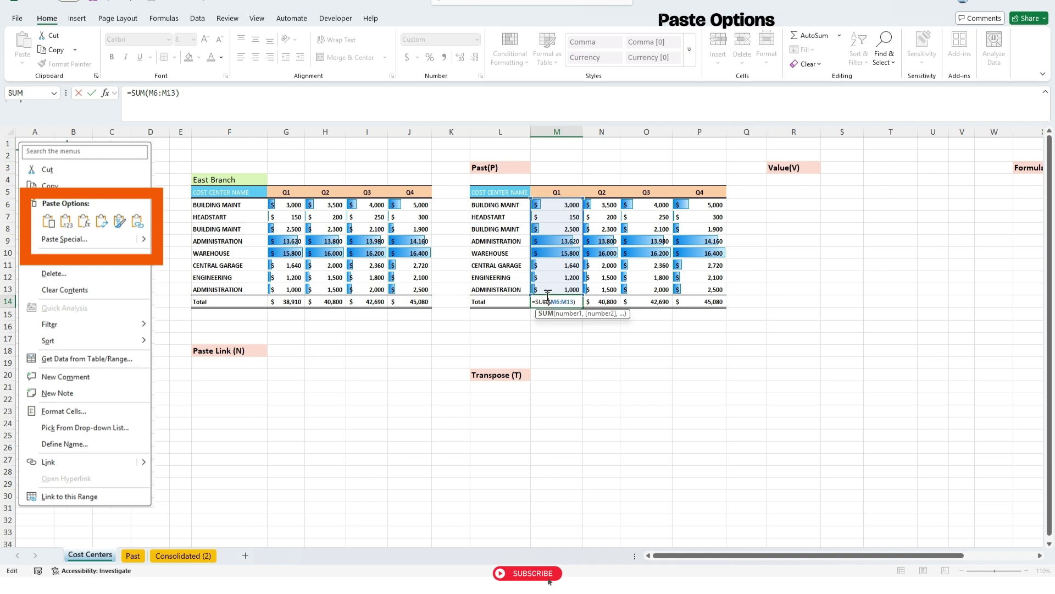
pyautogui.press('Escape')
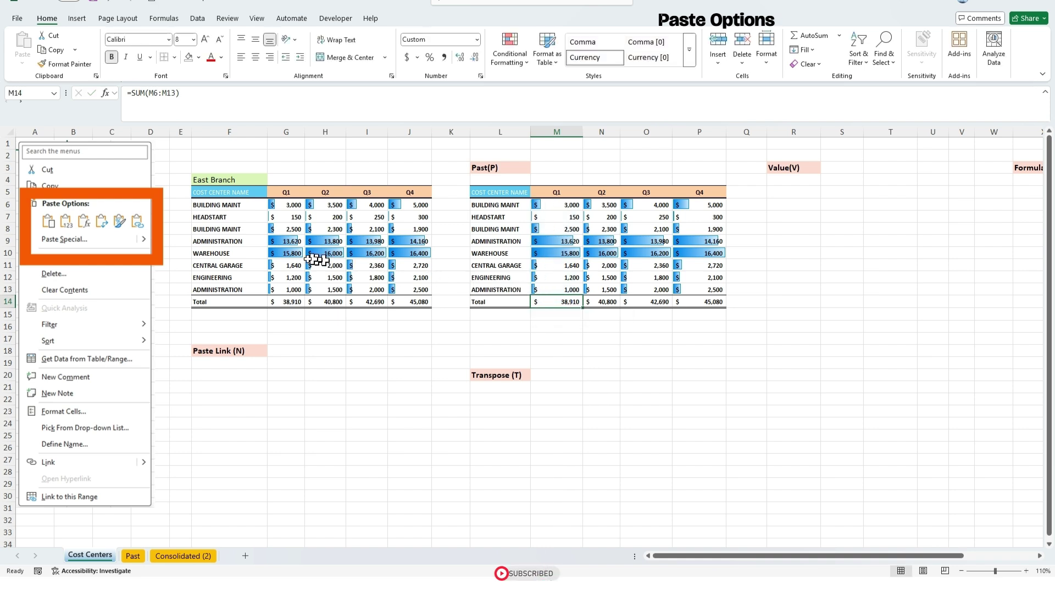
# Step: Copy the East Branch table F5:J14 again and paste only its values at R5 under Value(V)
pyautogui.moveTo(215, 191); pyautogui.dragTo(403, 299)
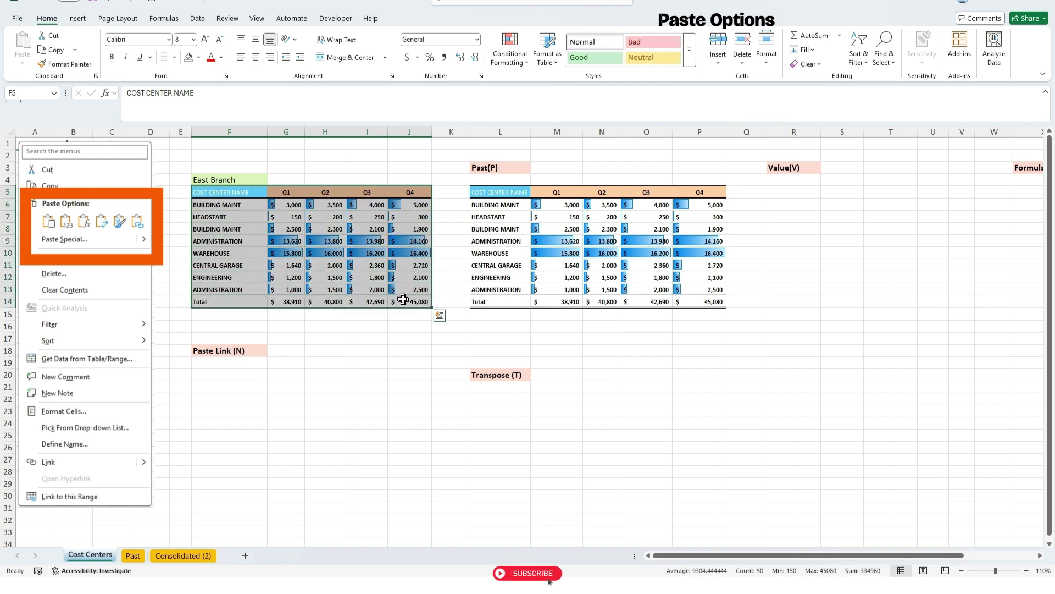
pyautogui.rightClick(364, 226)
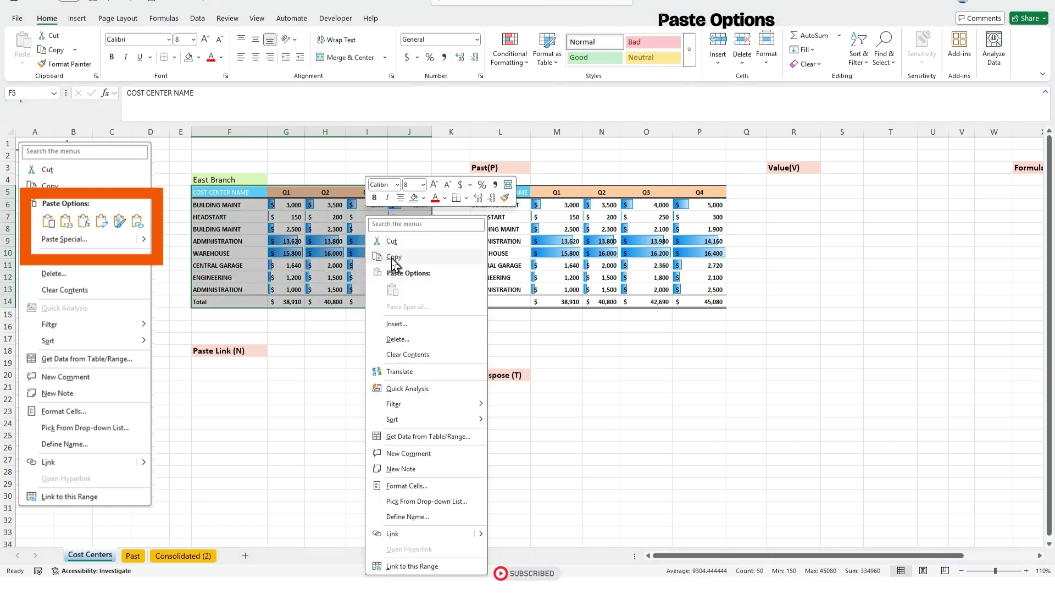
pyautogui.click(394, 258)
pyautogui.moveTo(685, 556); pyautogui.dragTo(746, 559)
pyautogui.click(586, 191)
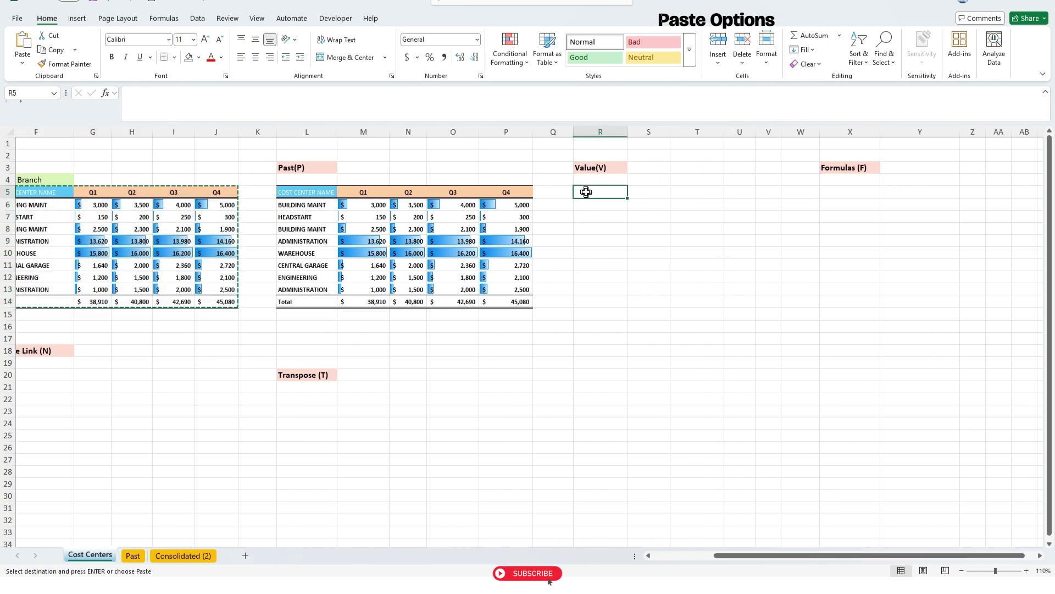
pyautogui.rightClick(586, 191)
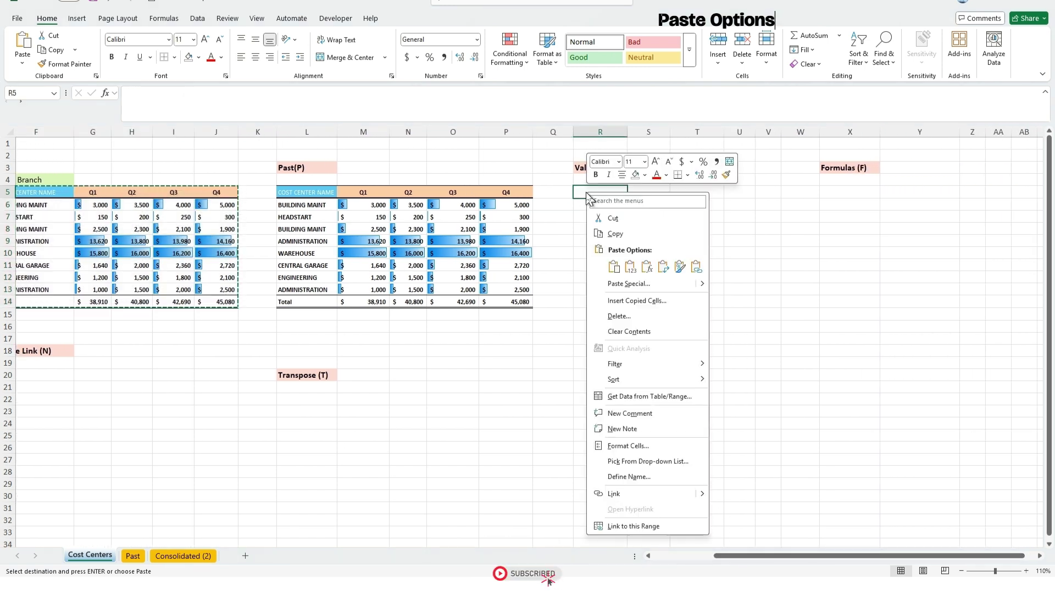
pyautogui.click(633, 269)
pyautogui.click(633, 269)
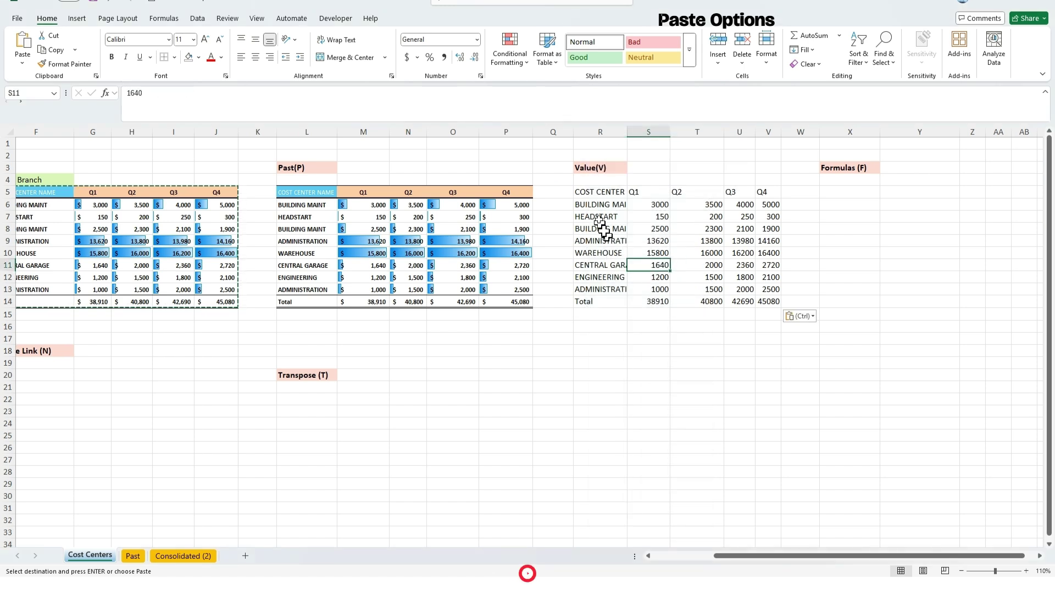
# Step: AutoFit the column widths of the values-only table R5:V14
pyautogui.moveTo(590, 193); pyautogui.dragTo(770, 301)
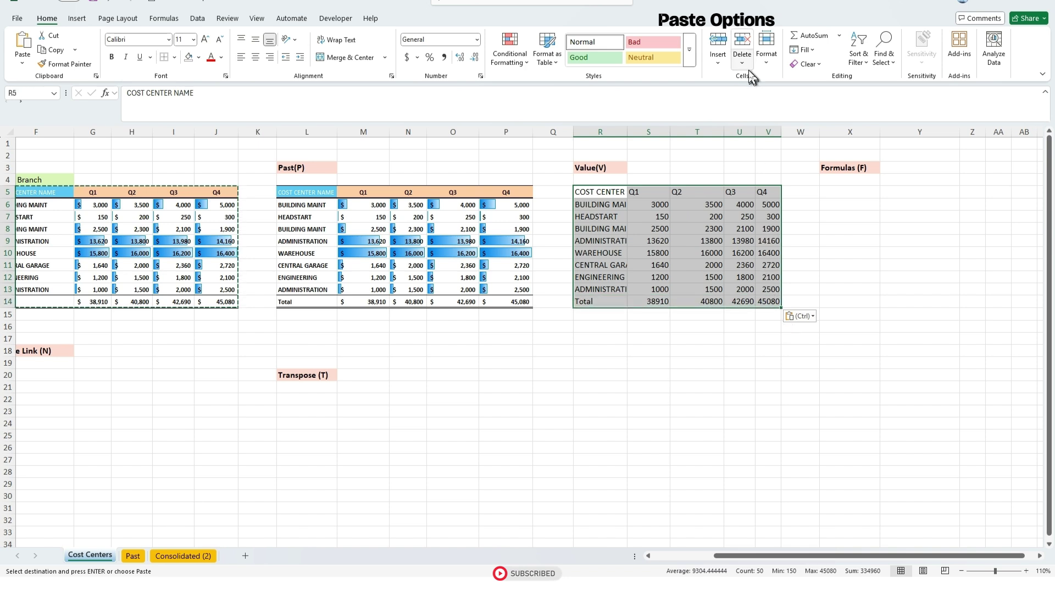
pyautogui.click(767, 52)
pyautogui.click(790, 144)
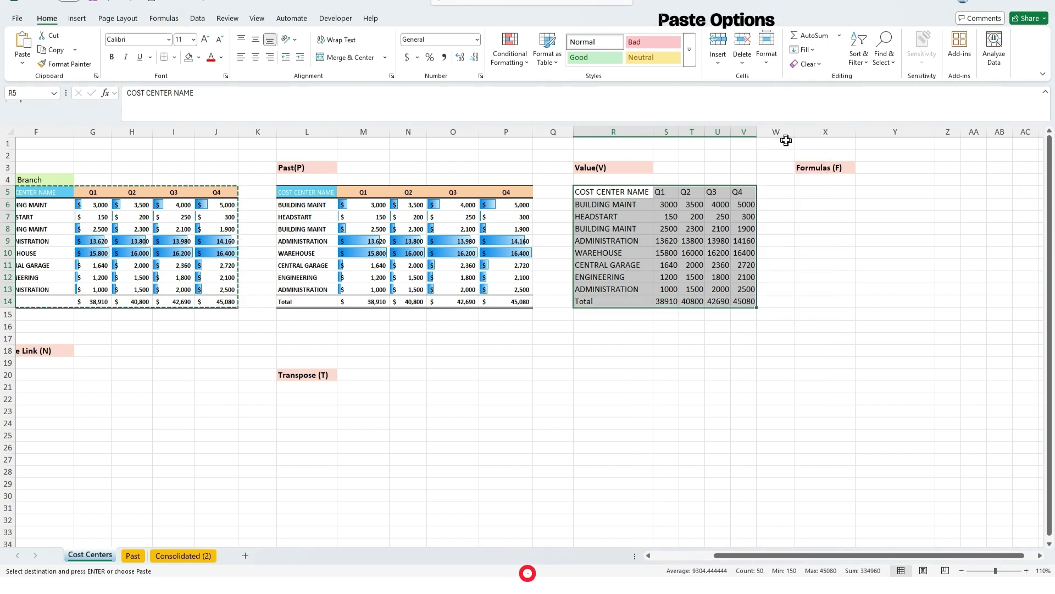
pyautogui.click(768, 57)
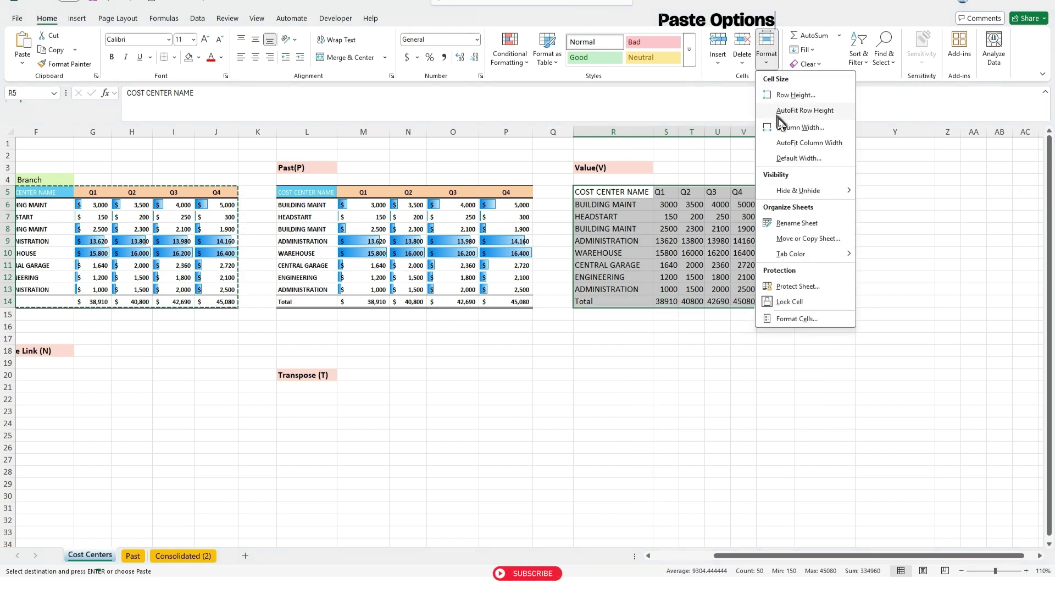
pyautogui.click(794, 144)
pyautogui.click(691, 241)
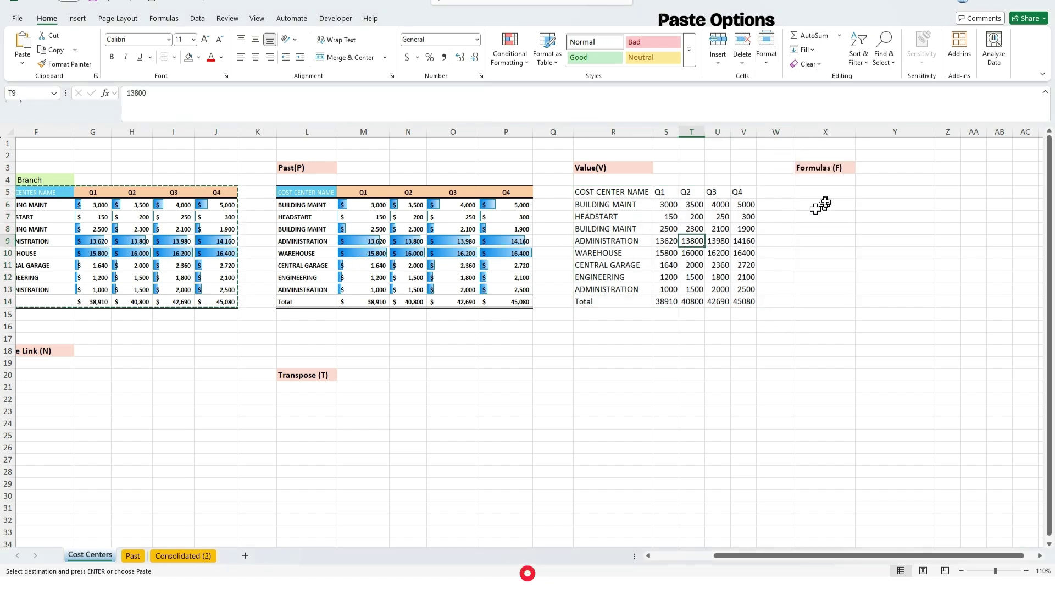
# Step: Paste the copied East Branch table as formulas at X5 under Formulas (F)
pyautogui.moveTo(788, 555); pyautogui.dragTo(802, 555)
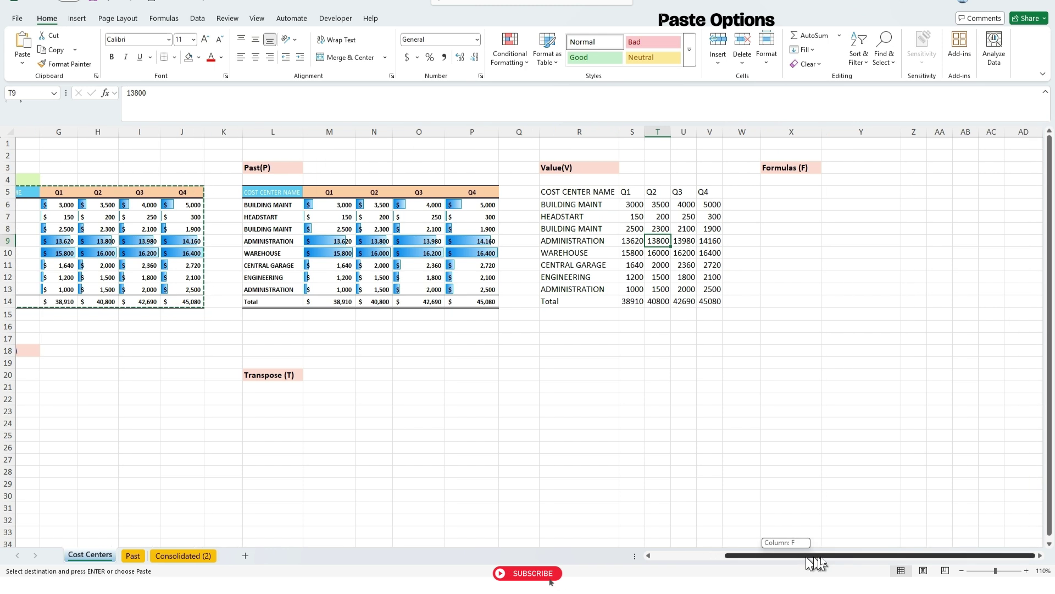
pyautogui.click(776, 192)
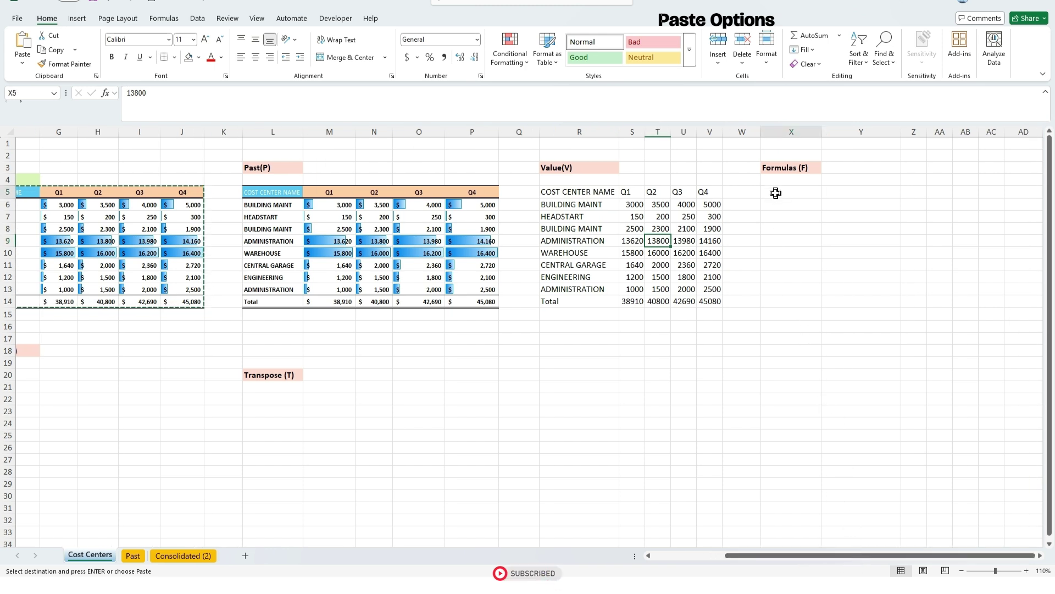
pyautogui.rightClick(776, 192)
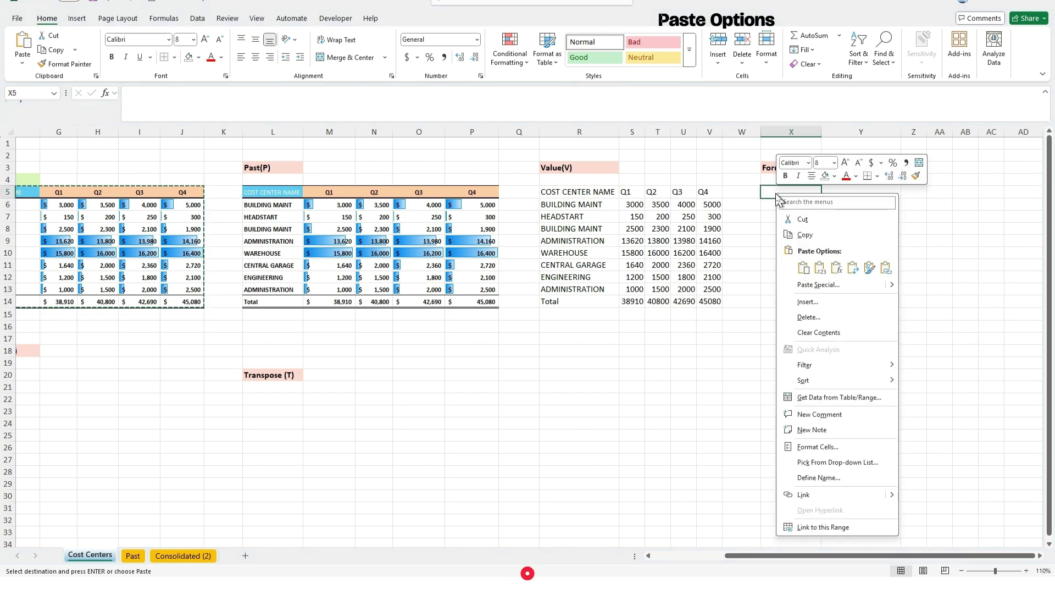
pyautogui.click(836, 269)
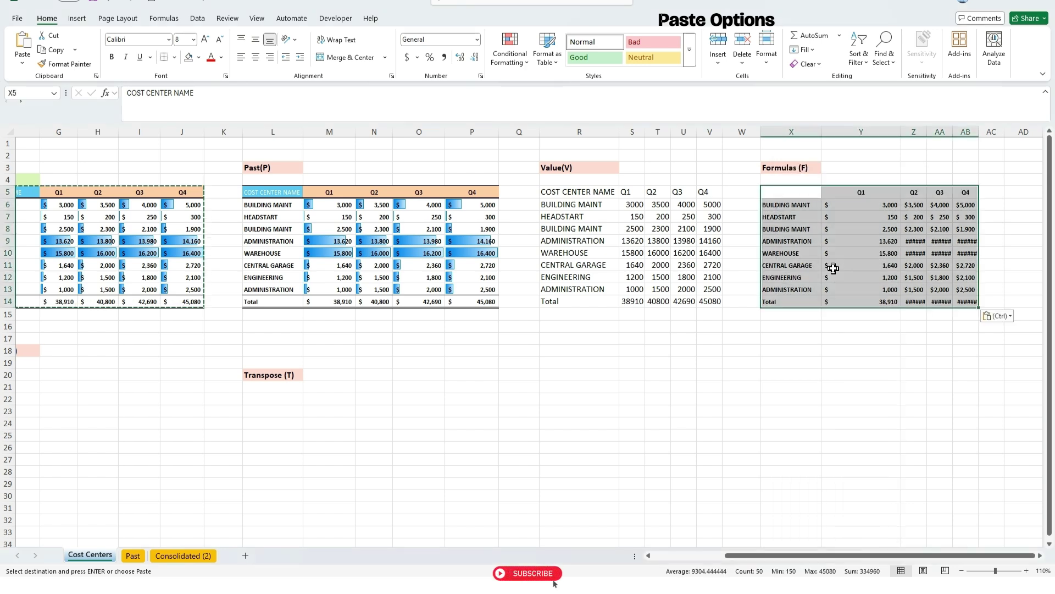
# Step: AutoFit the column widths of the table under Formulas (F) and inspect the Q1 total formula in Y14
pyautogui.click(767, 65)
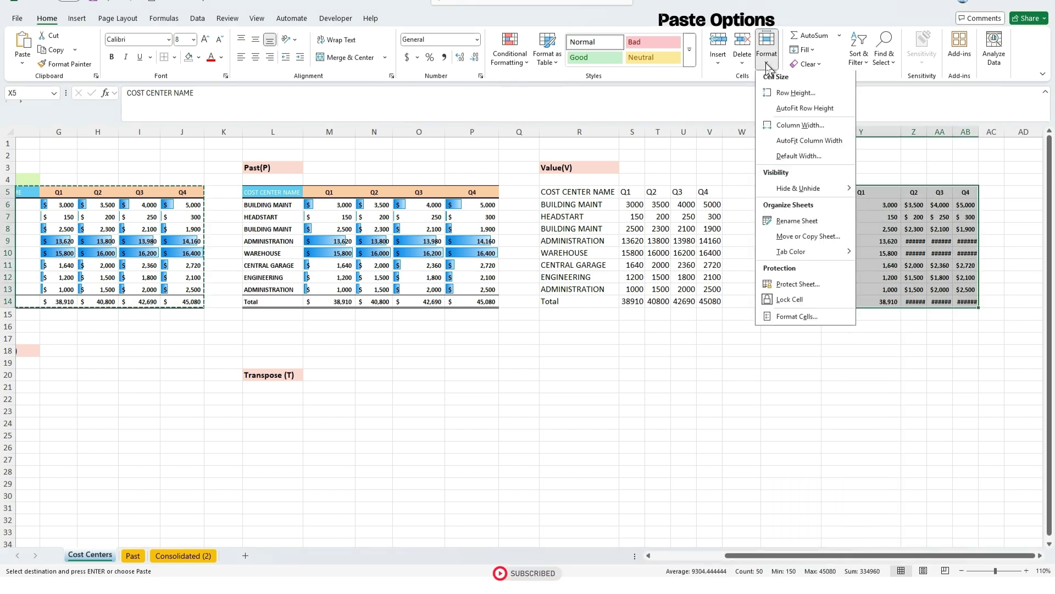
pyautogui.click(784, 141)
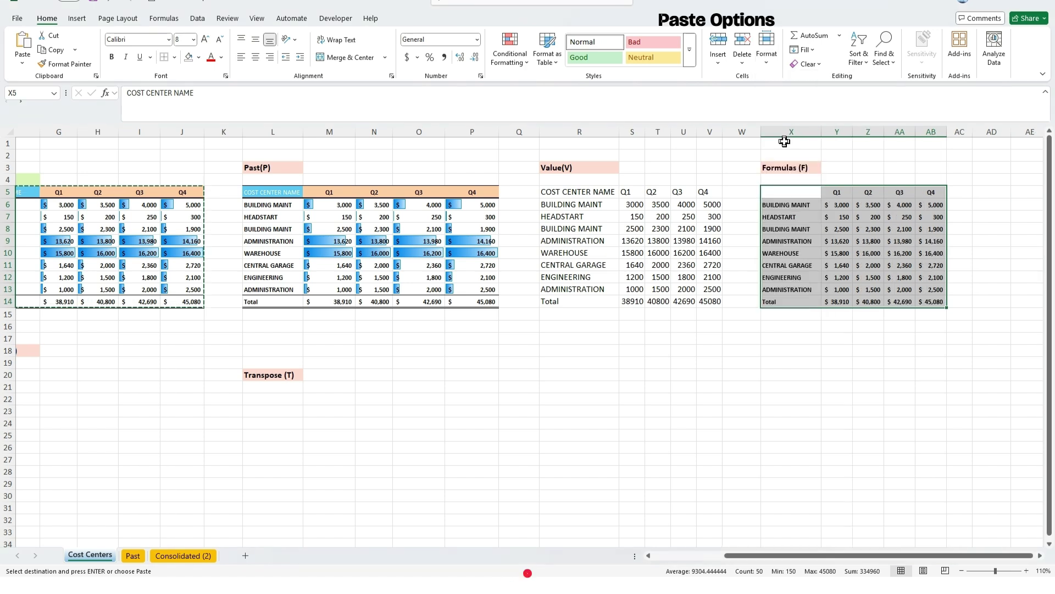
pyautogui.click(839, 302)
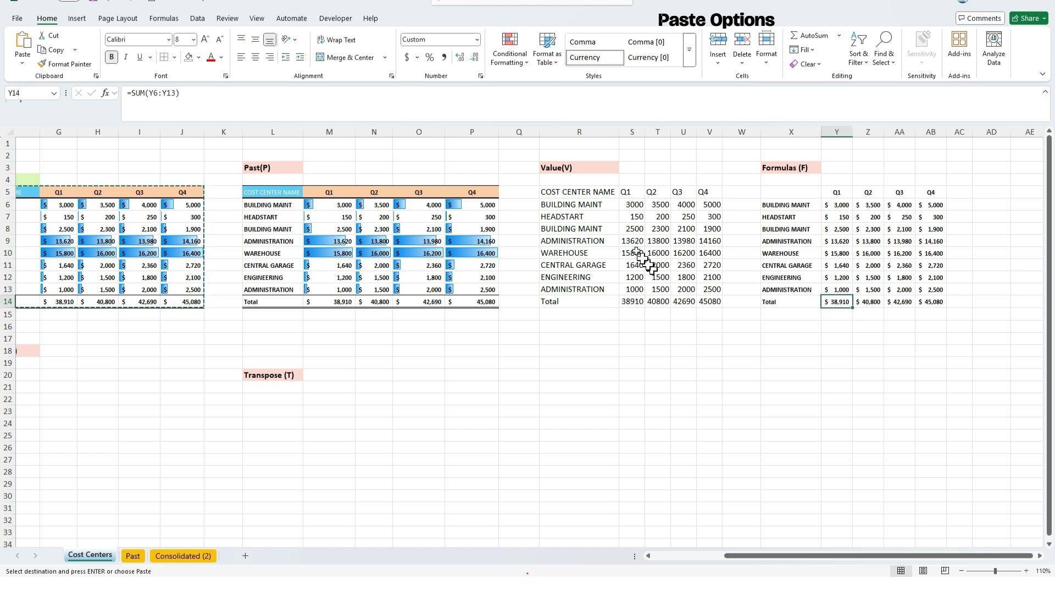
# Step: Paste only the source formatting onto the Value(V) table R5:V14 and AutoFit its column widths
pyautogui.moveTo(565, 190); pyautogui.dragTo(708, 300)
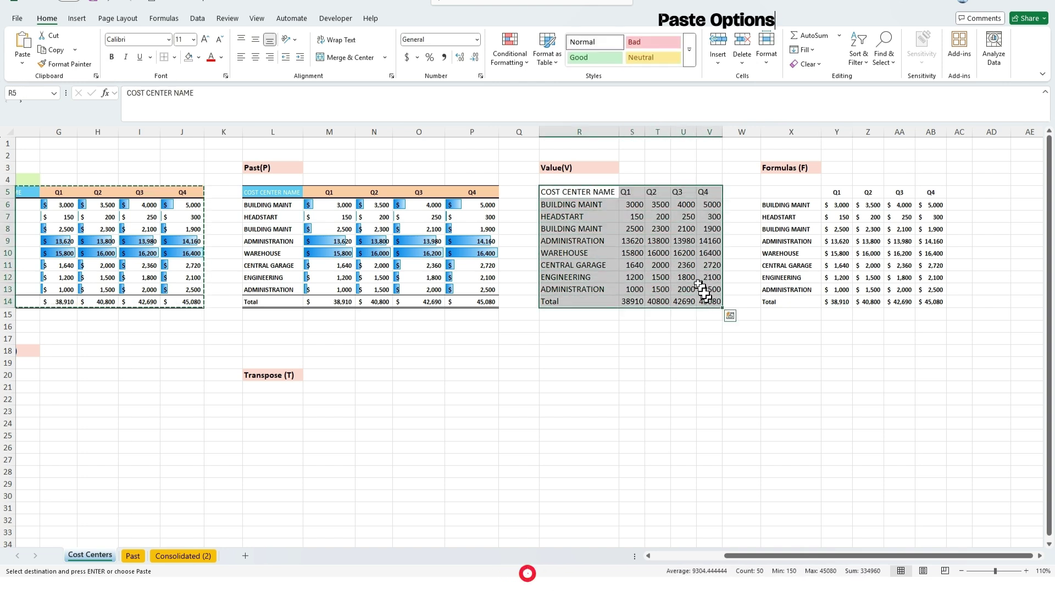
pyautogui.rightClick(594, 193)
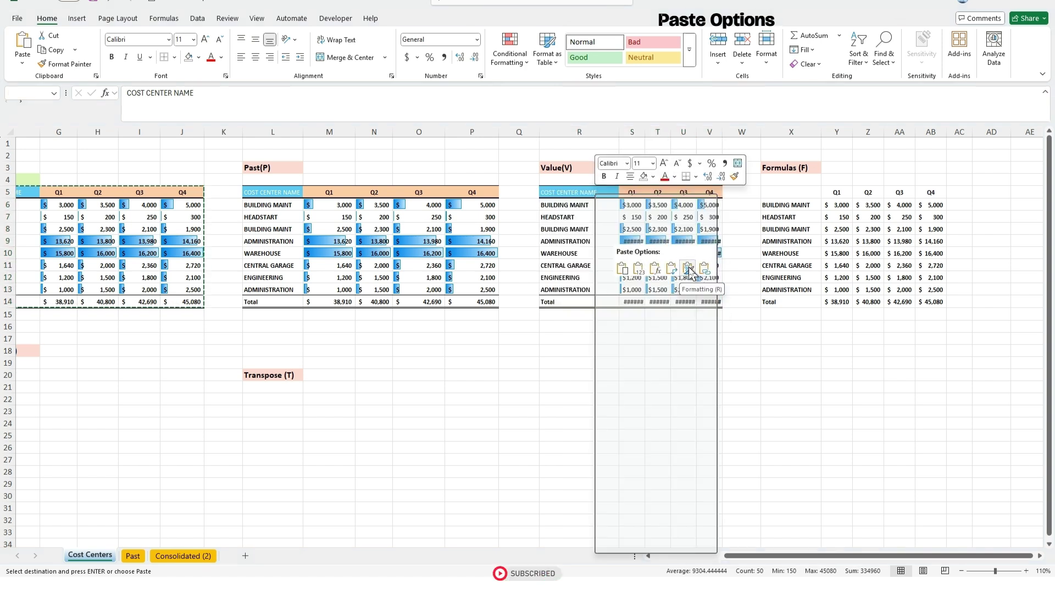
pyautogui.click(688, 269)
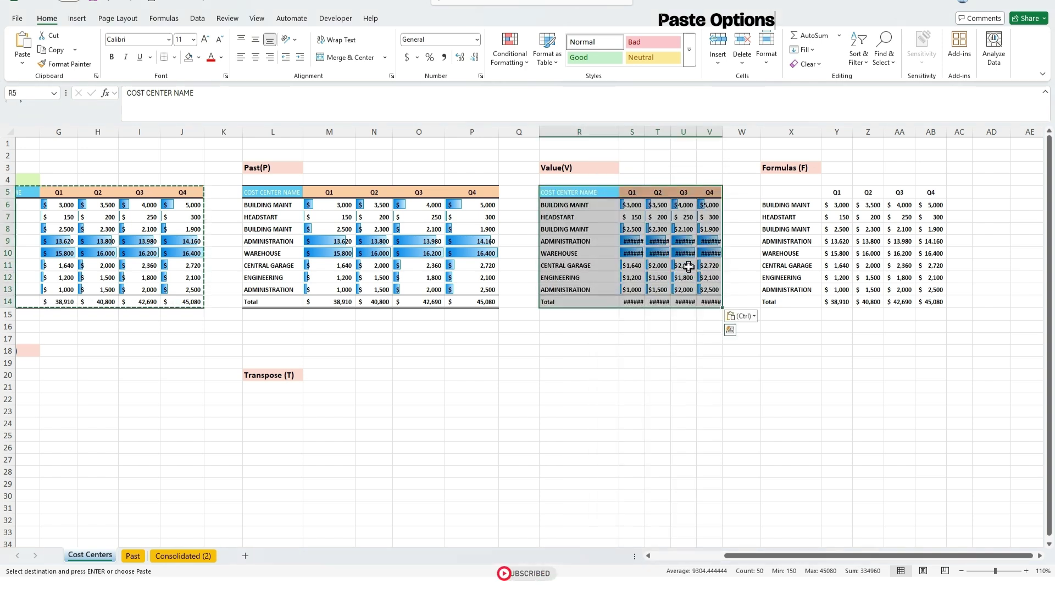
pyautogui.click(760, 64)
pyautogui.click(781, 141)
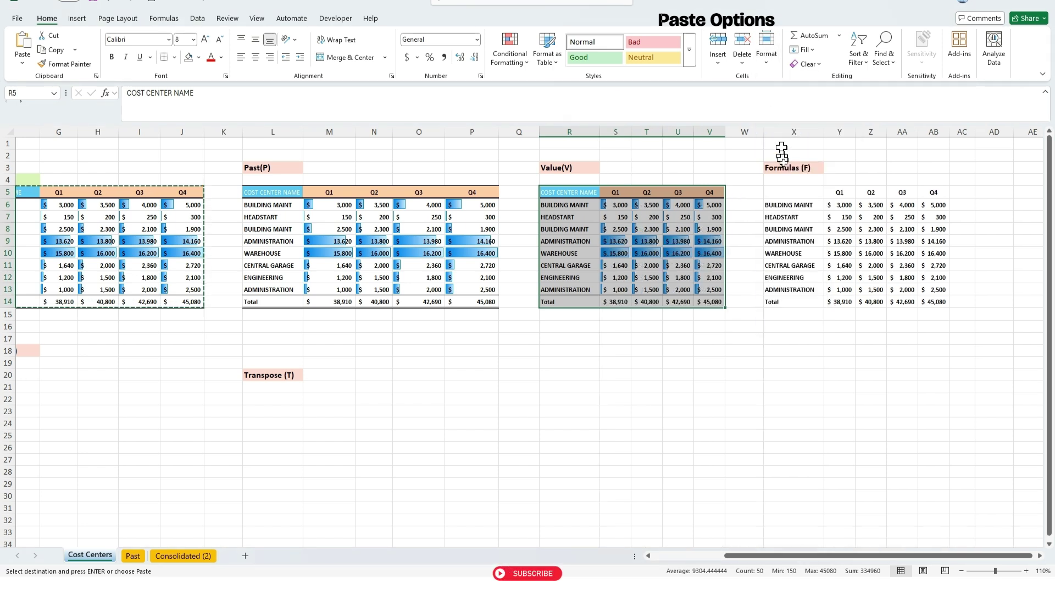
pyautogui.moveTo(783, 191); pyautogui.dragTo(925, 298)
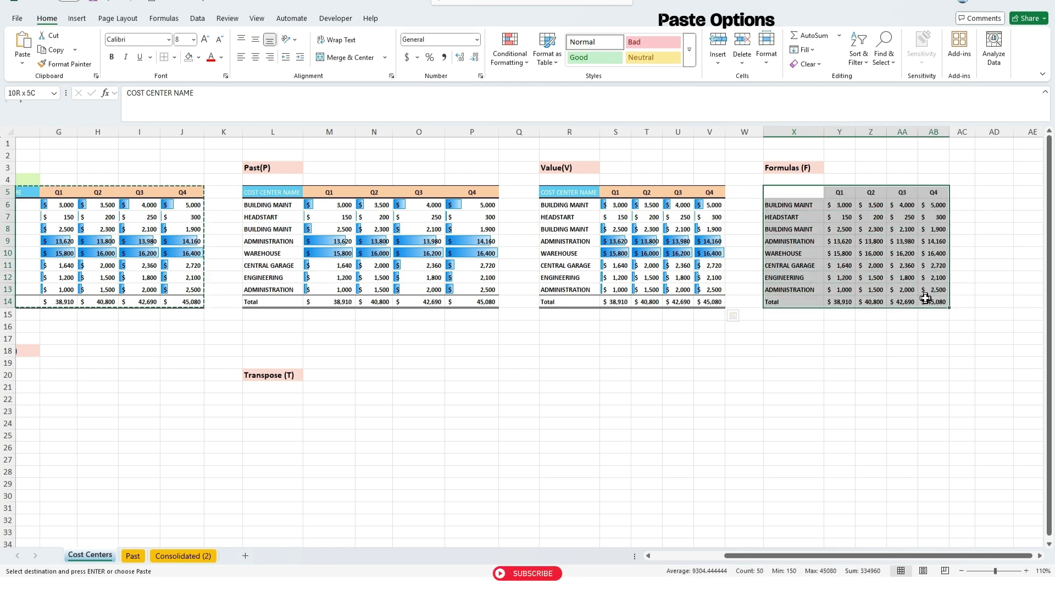
pyautogui.moveTo(926, 298); pyautogui.dragTo(925, 297)
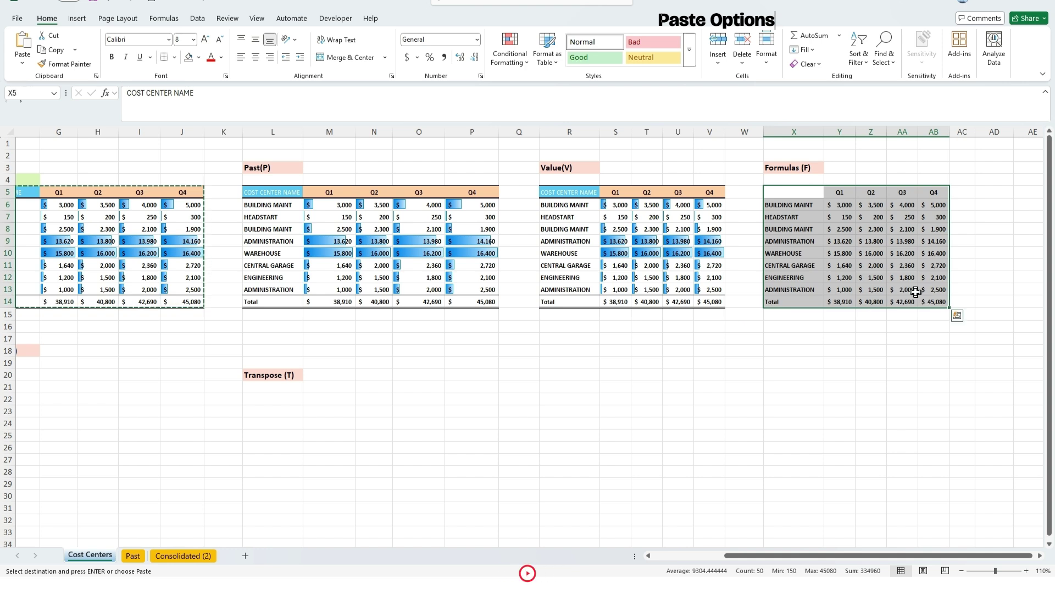
pyautogui.click(619, 376)
# Step: Paste the copied East Branch table as a link at F20 under Paste Link (N) and inspect the linked formula in G21
pyautogui.moveTo(820, 555); pyautogui.dragTo(709, 560)
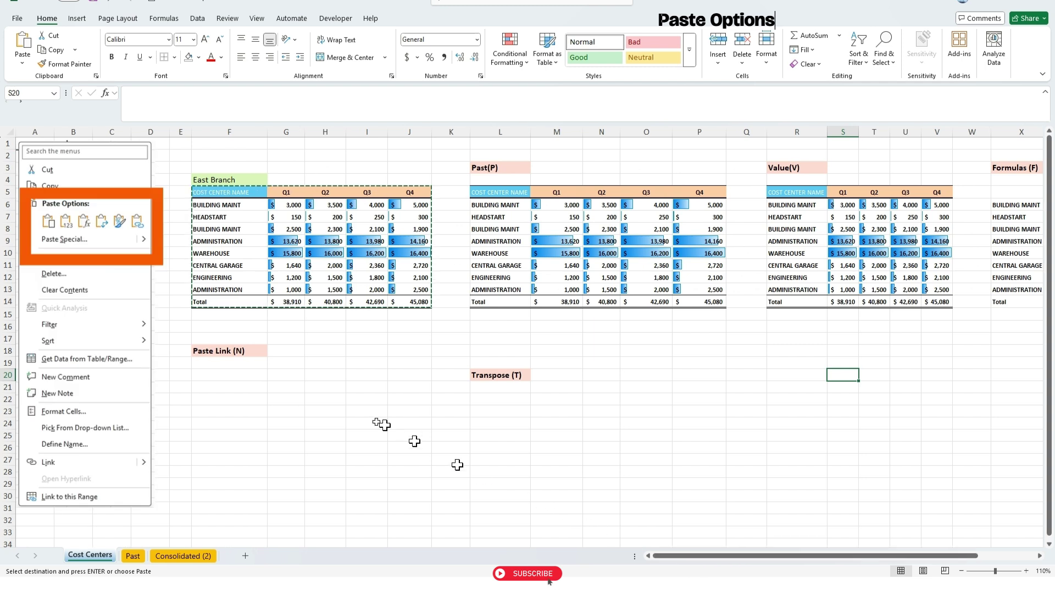
pyautogui.click(206, 374)
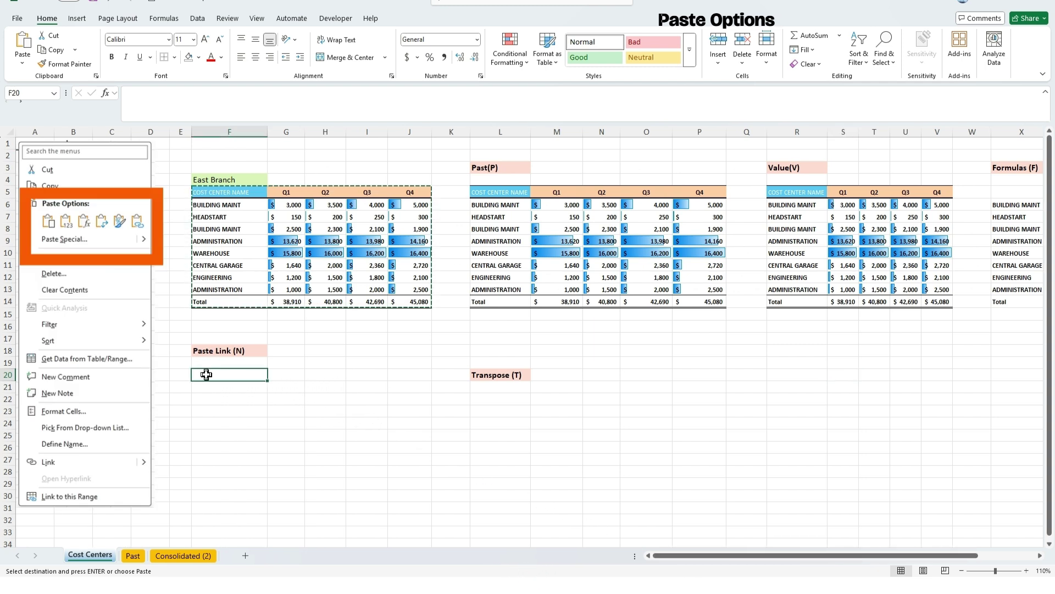
pyautogui.rightClick(207, 374)
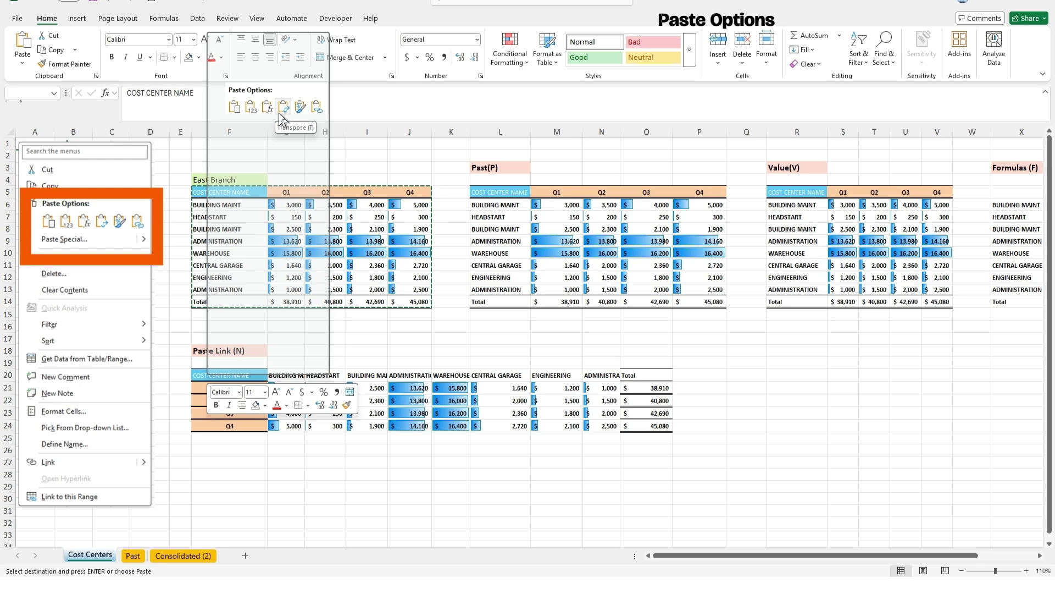
pyautogui.click(315, 106)
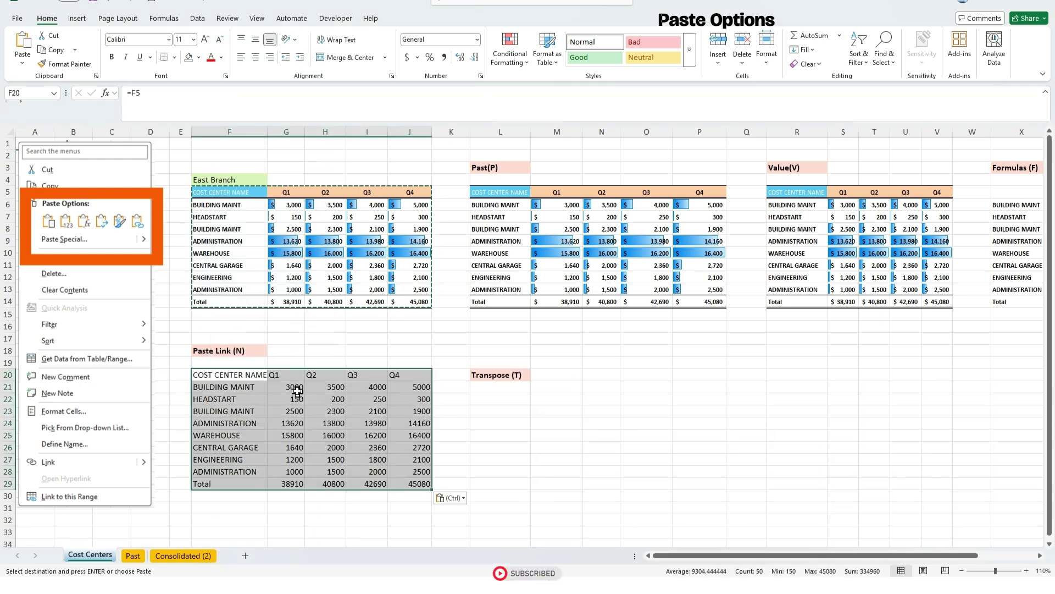
pyautogui.scroll(-1, 297, 389)
pyautogui.scroll(1, 297, 389)
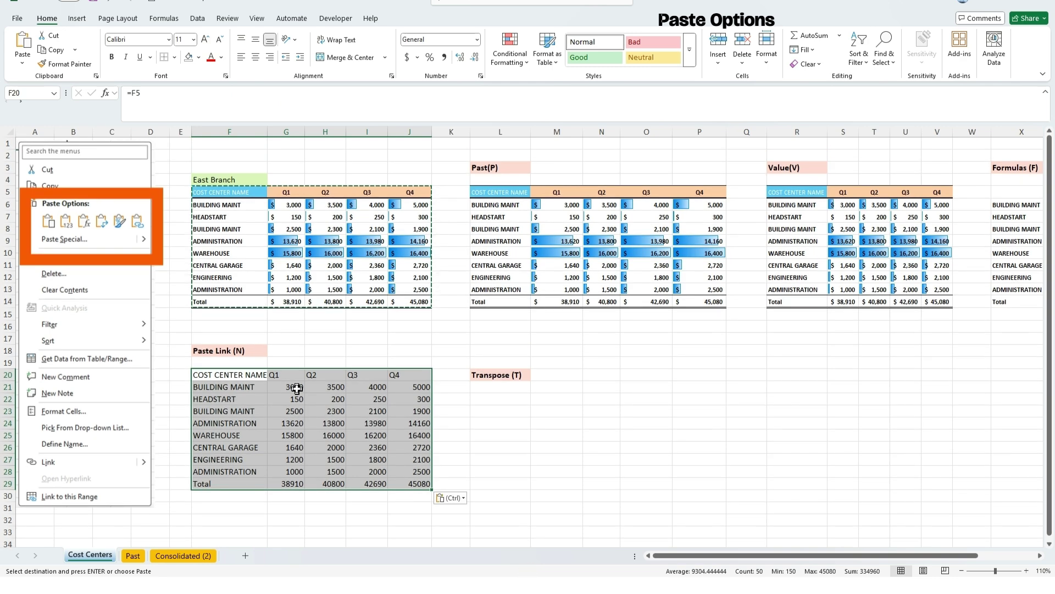
pyautogui.click(295, 387)
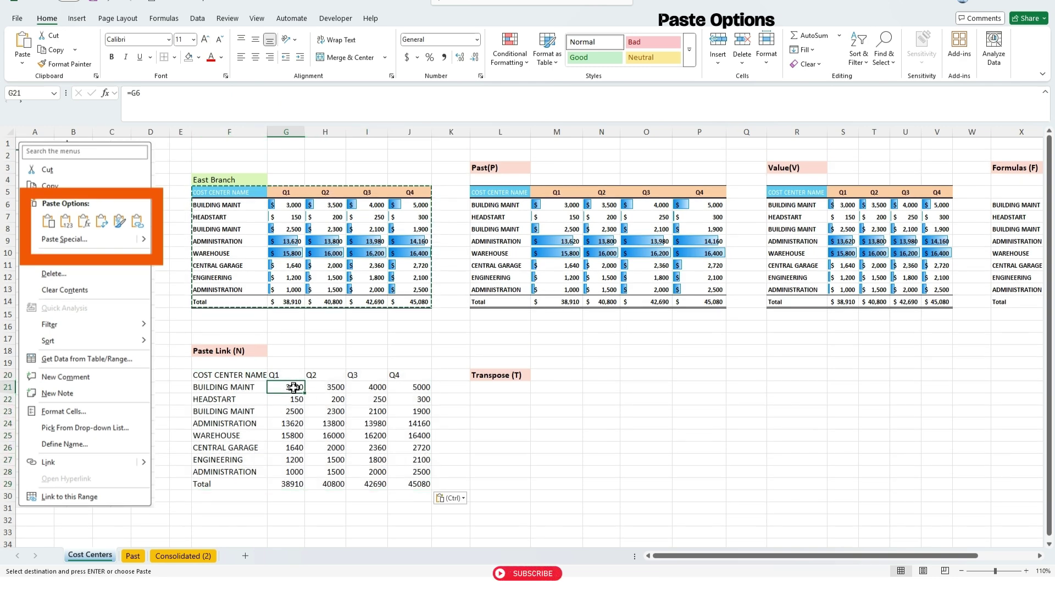
# Step: Review the linked table in F20:J29 and check the formula behind its first Q1 value in G21
pyautogui.moveTo(234, 375); pyautogui.dragTo(420, 482)
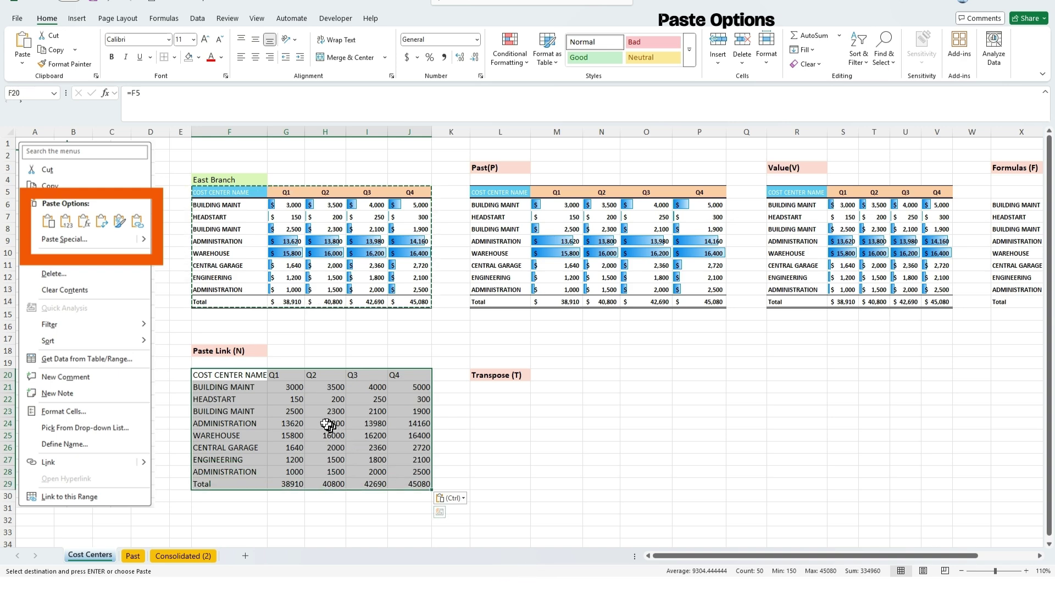
pyautogui.click(297, 388)
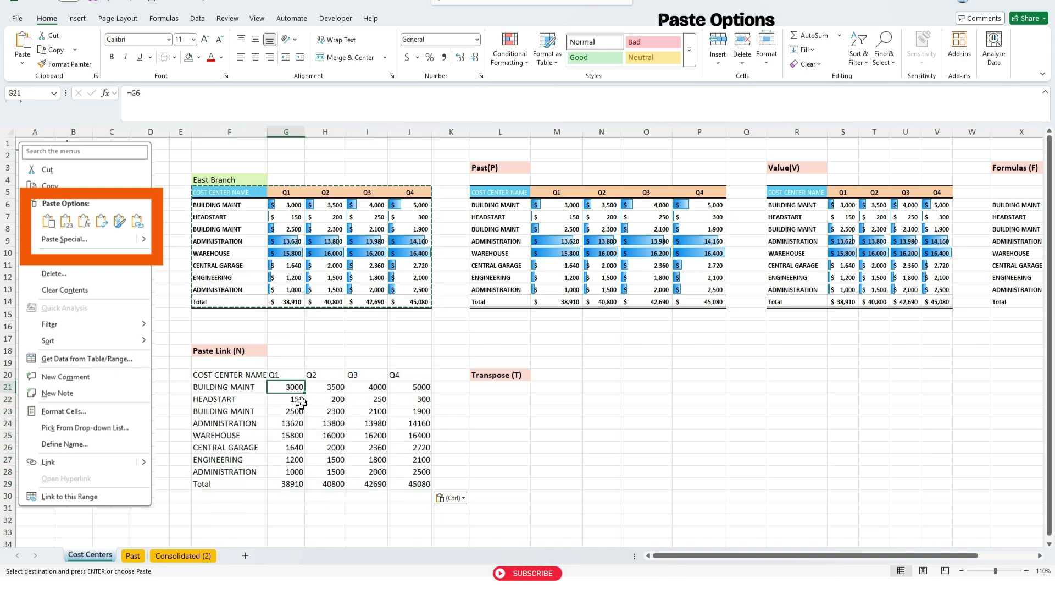
pyautogui.press('ctrl')
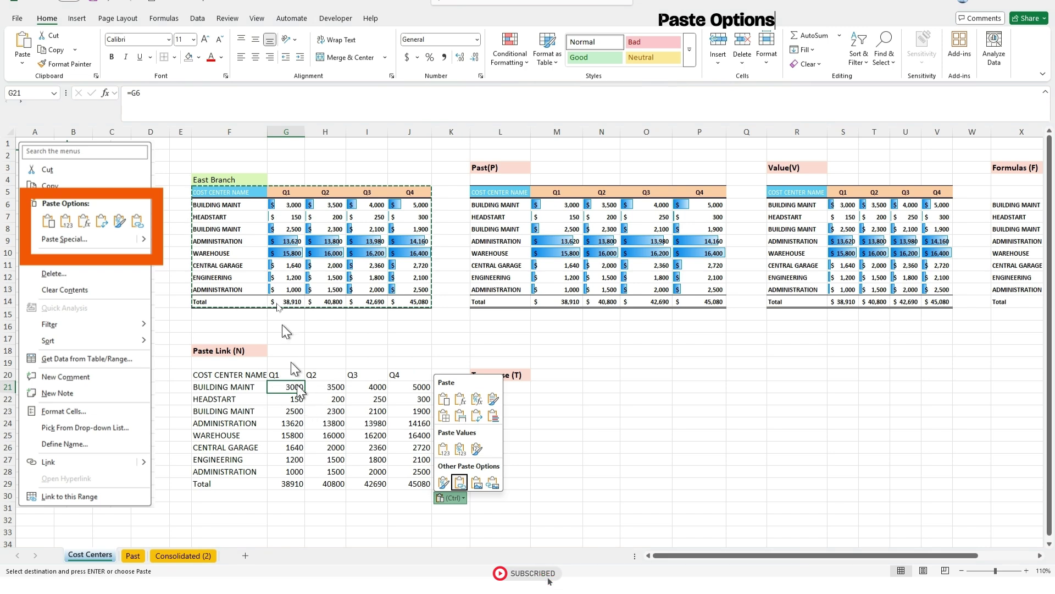
pyautogui.press('Escape')
# Step: Change the East Branch BUILDING MAINT values in row 6 to 60000 for Q1 and 35000 for Q2
pyautogui.click(291, 207)
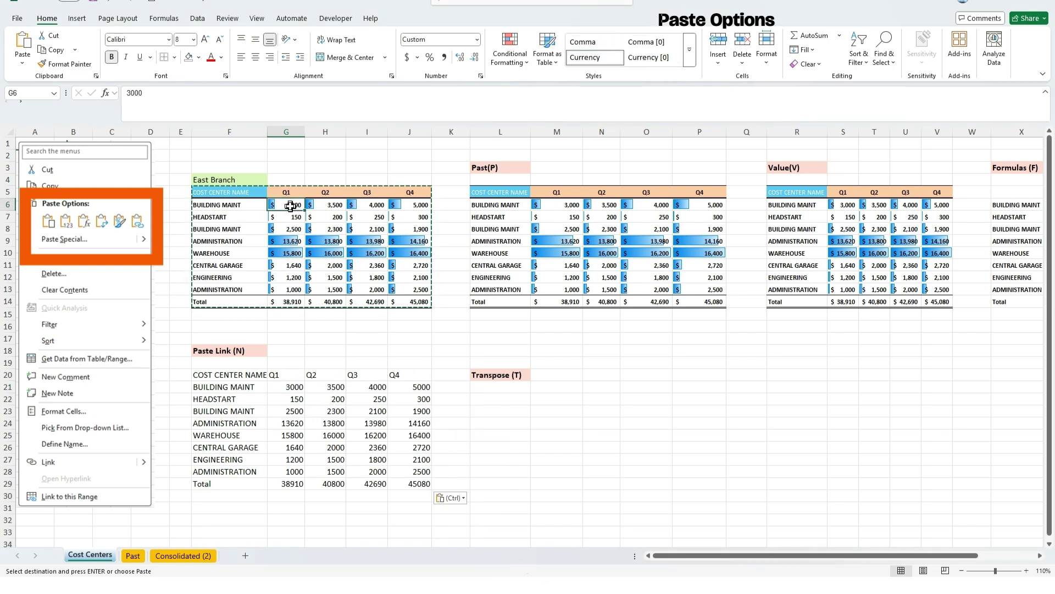
pyautogui.press('Escape')
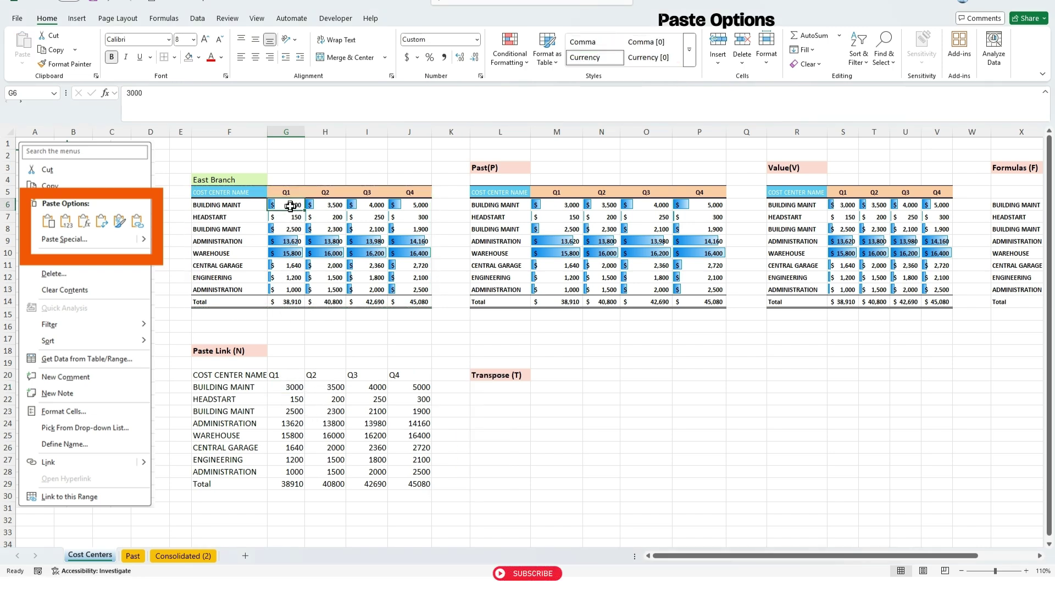
pyautogui.write('6')
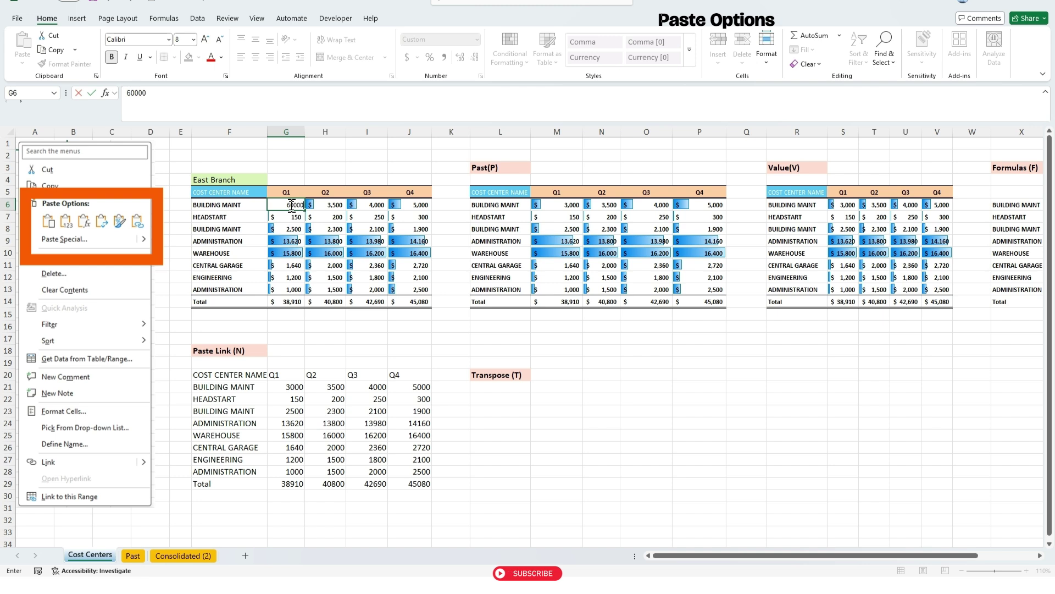
pyautogui.write('0,000')
pyautogui.press('Return')
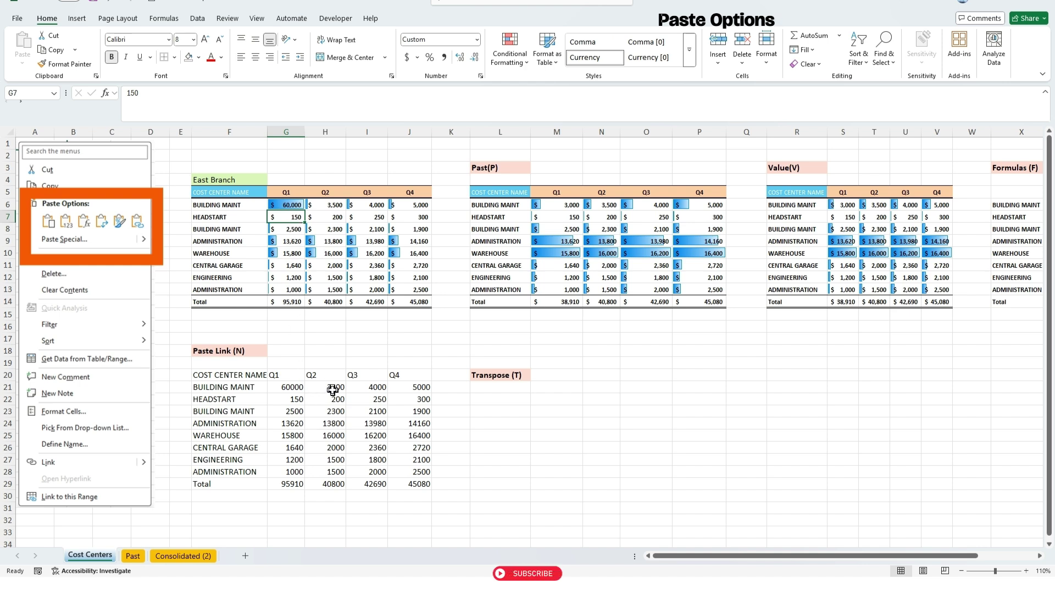
pyautogui.click(333, 206)
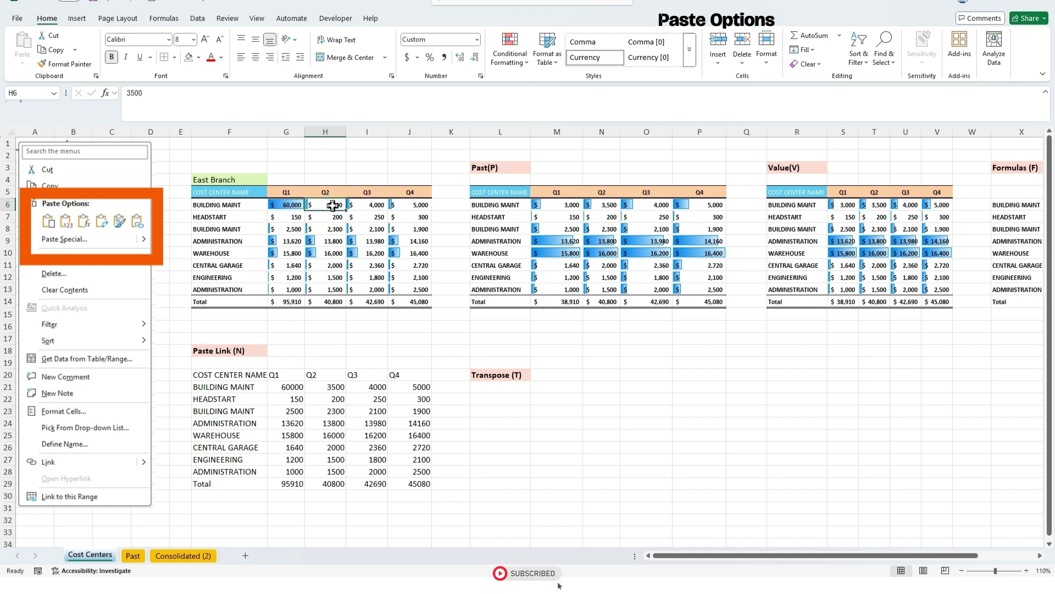
pyautogui.write('35,')
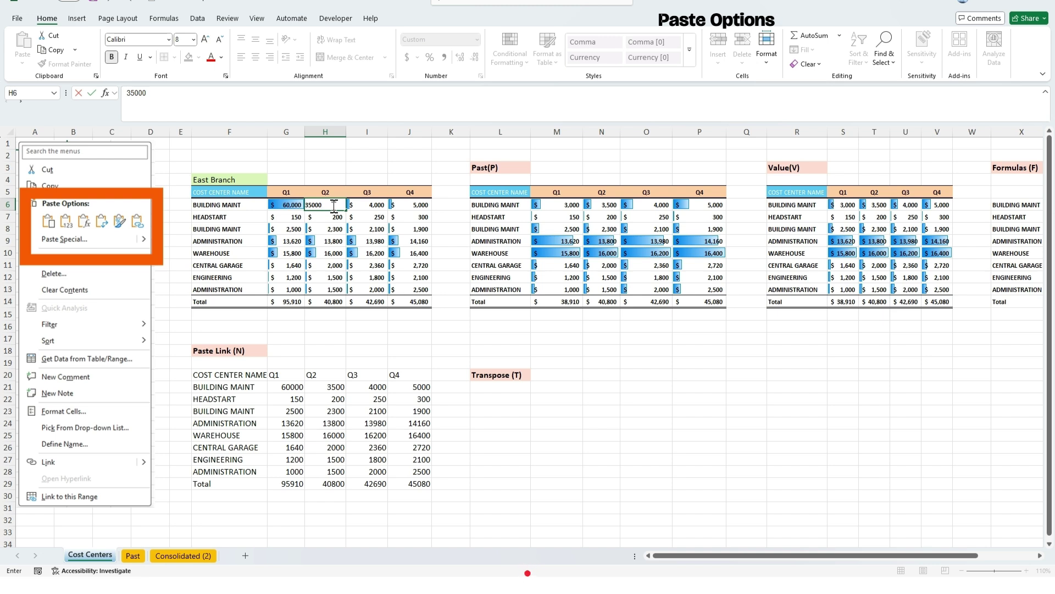
pyautogui.write('000')
pyautogui.press('Return')
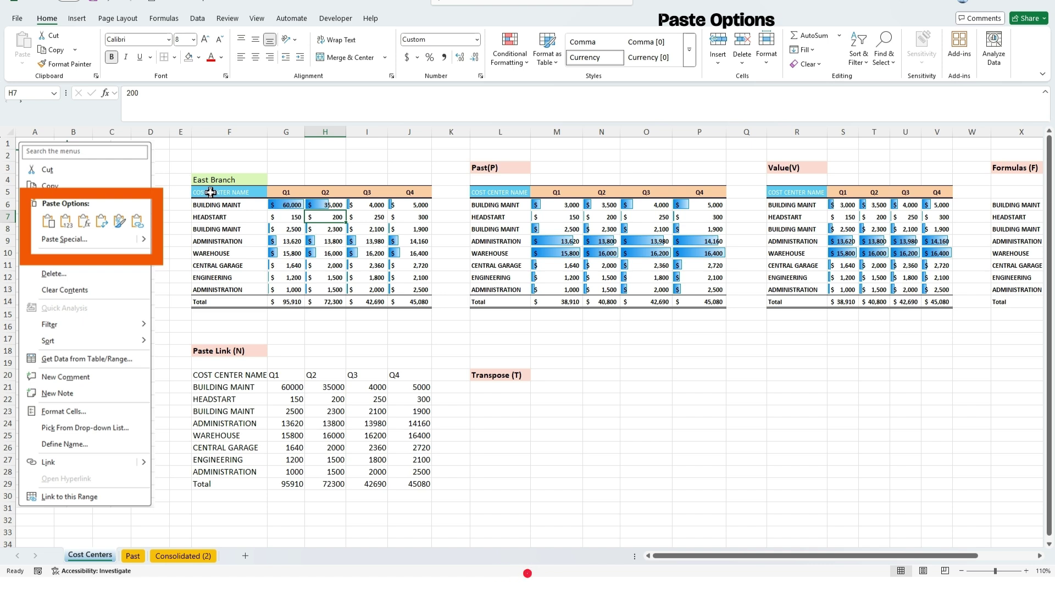
# Step: Set the East Branch BUILDING MAINT values in row 6 back to 3000 for Q1 and 3500 for Q2
pyautogui.click(291, 206)
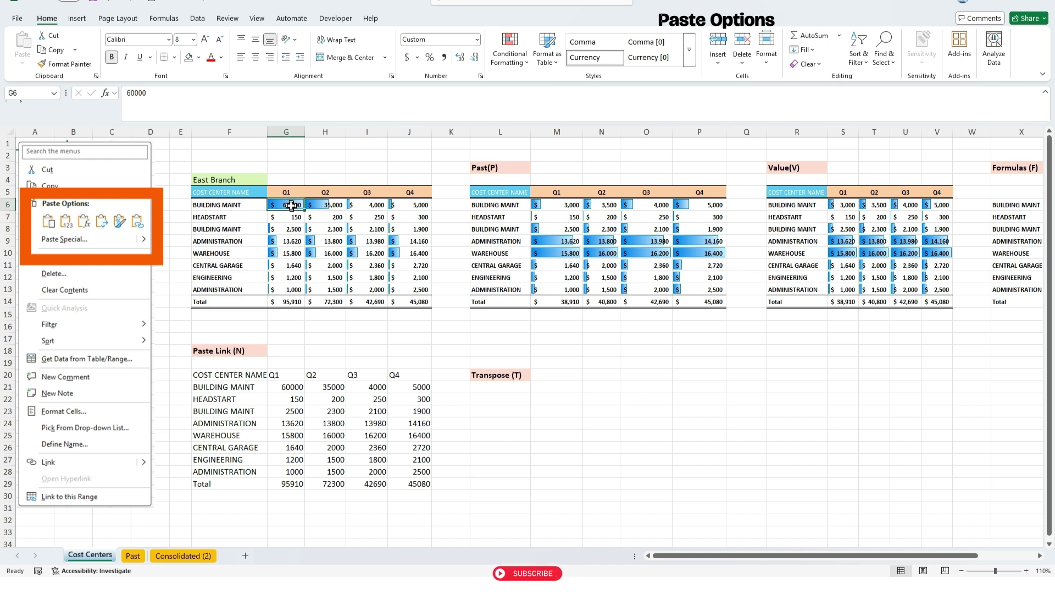
pyautogui.write('3')
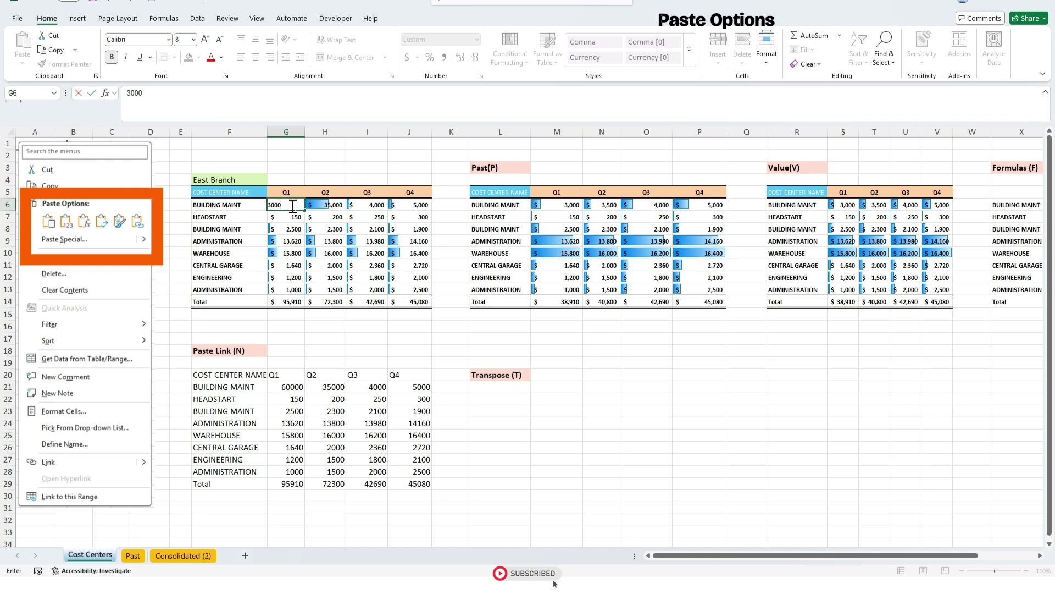
pyautogui.press('Tab')
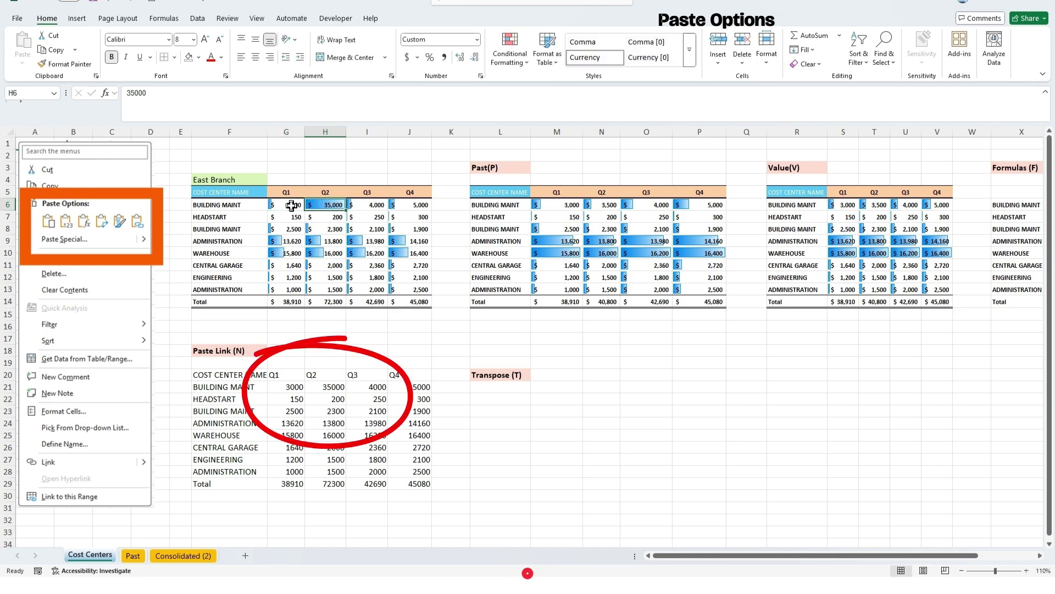
pyautogui.write('35')
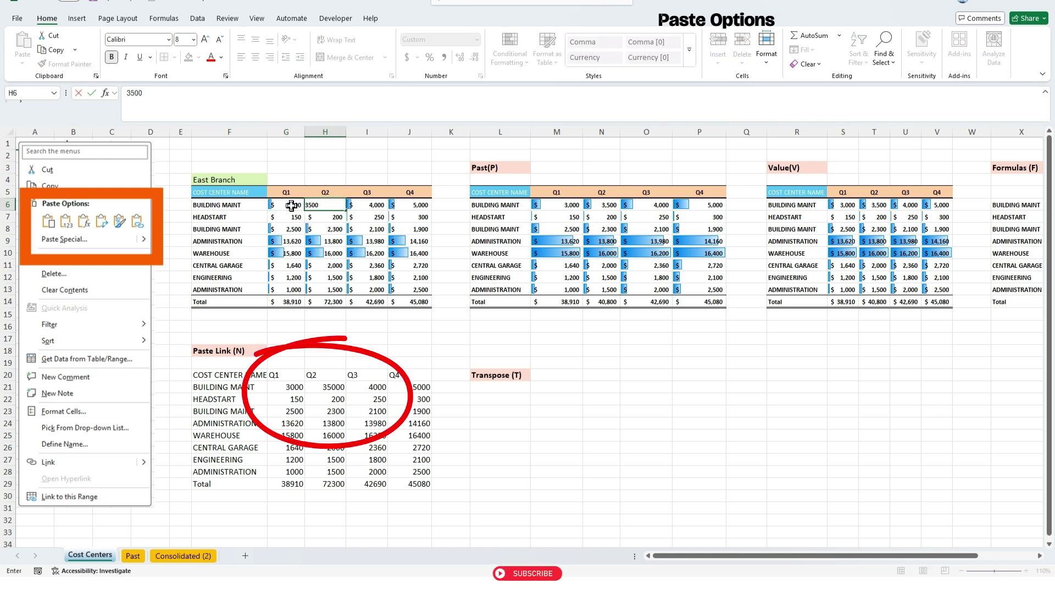
pyautogui.press('Return')
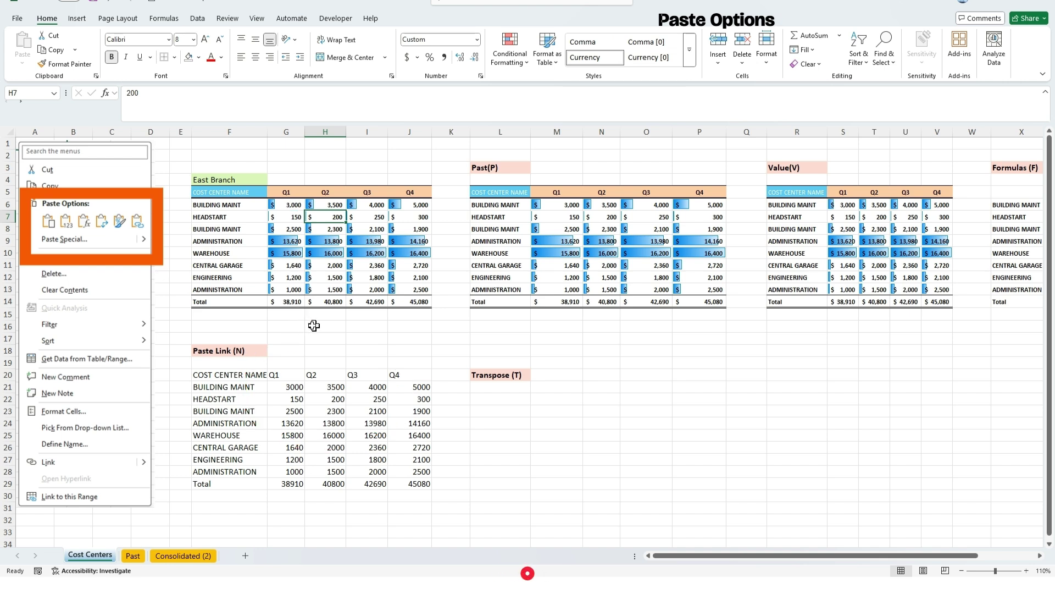
# Step: Copy the East Branch table F5:J14 and paste it transposed at L22 under Transpose (T)
pyautogui.moveTo(210, 192); pyautogui.dragTo(407, 302)
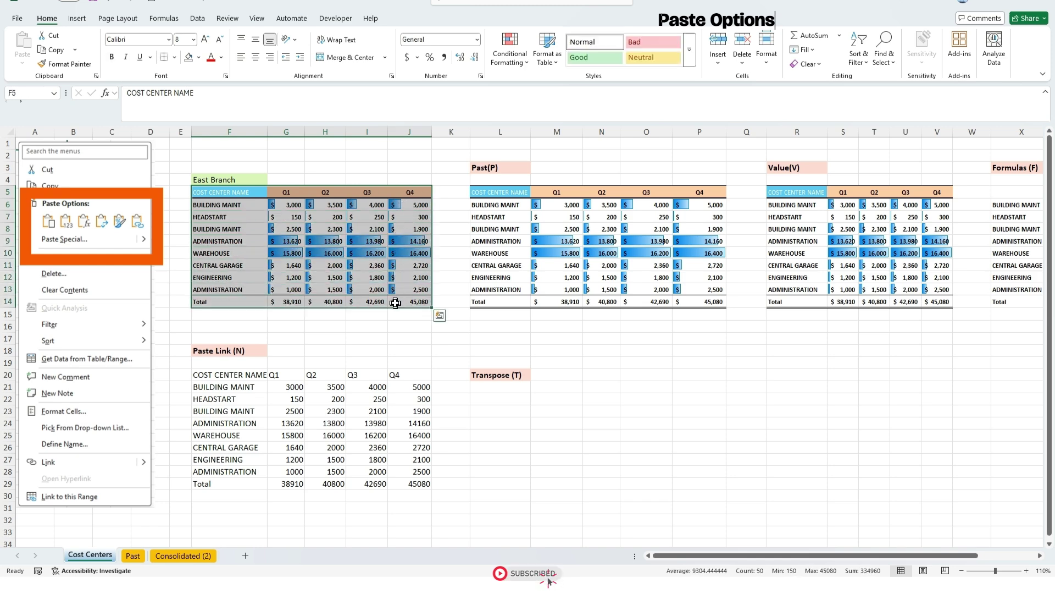
pyautogui.rightClick(347, 254)
pyautogui.click(363, 191)
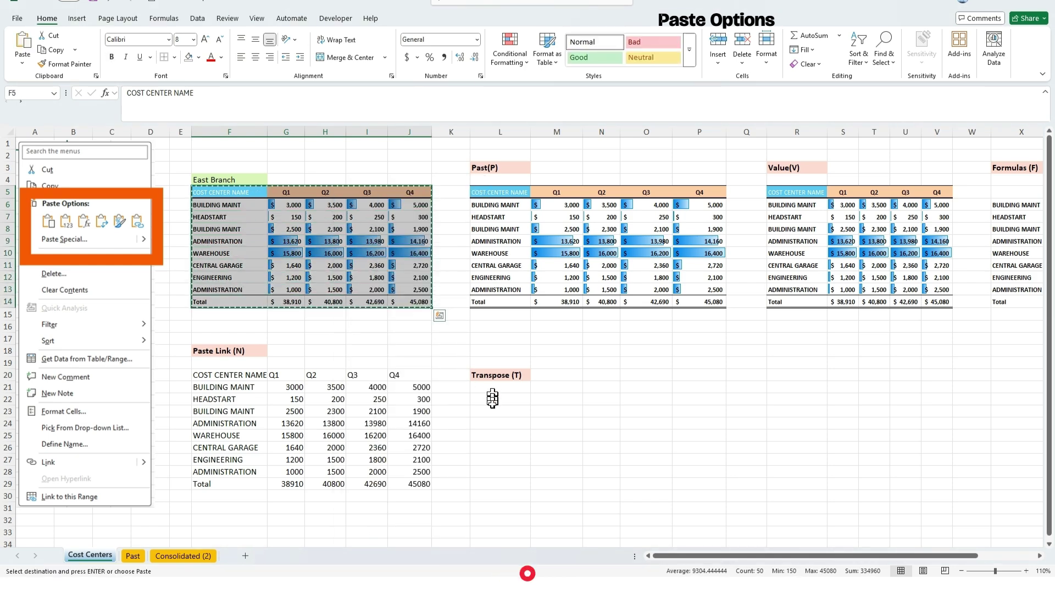
pyautogui.click(497, 400)
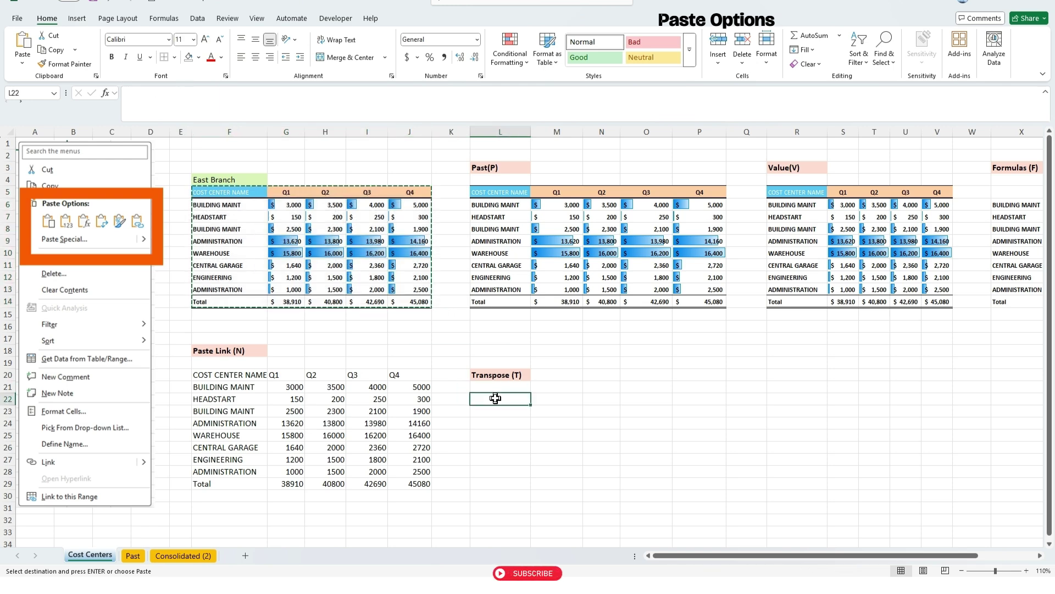
pyautogui.rightClick(496, 399)
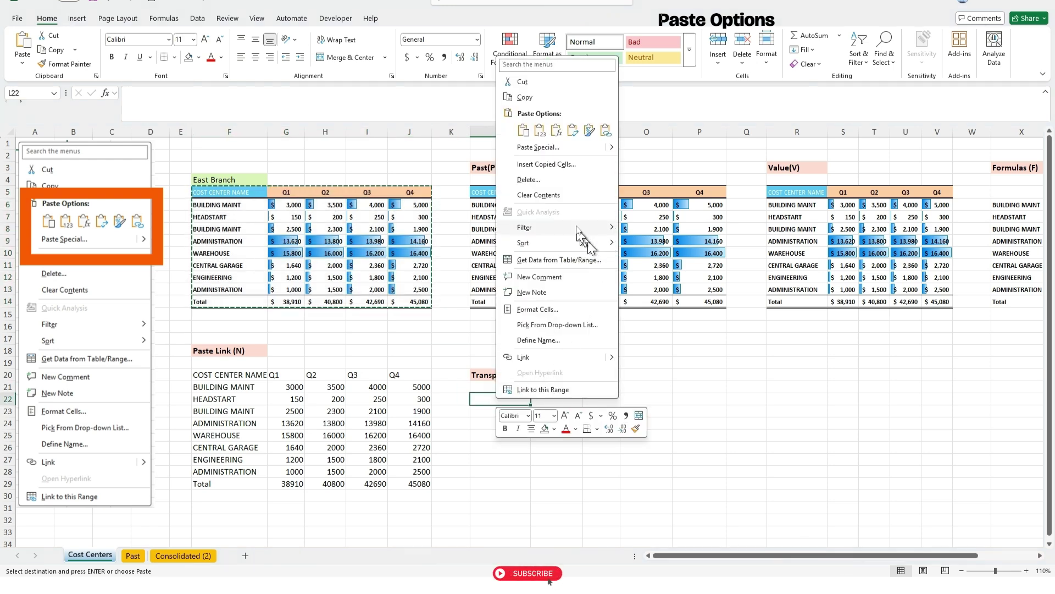
pyautogui.click(572, 131)
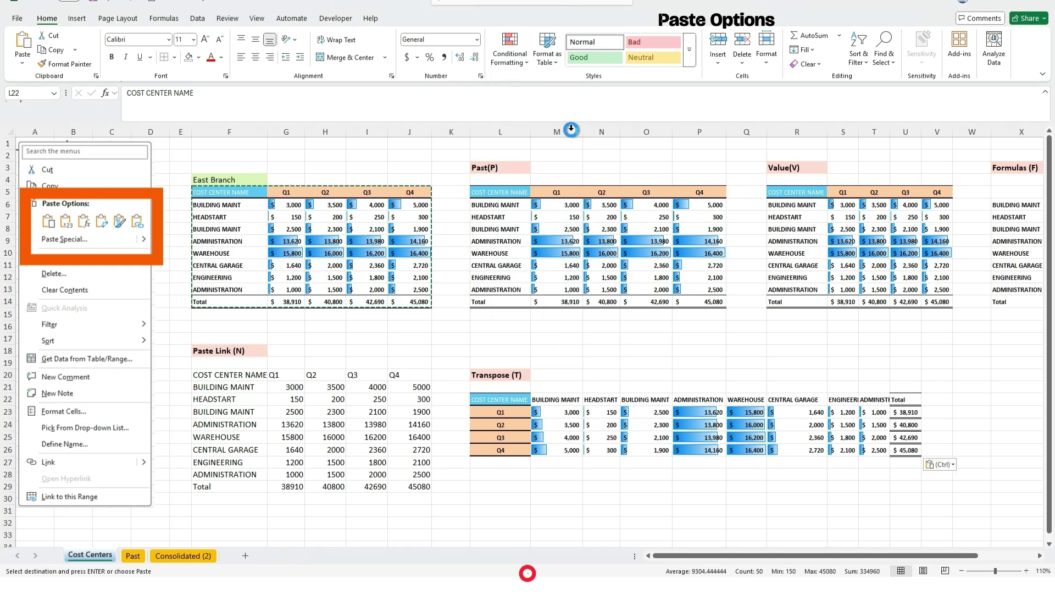
pyautogui.click(511, 419)
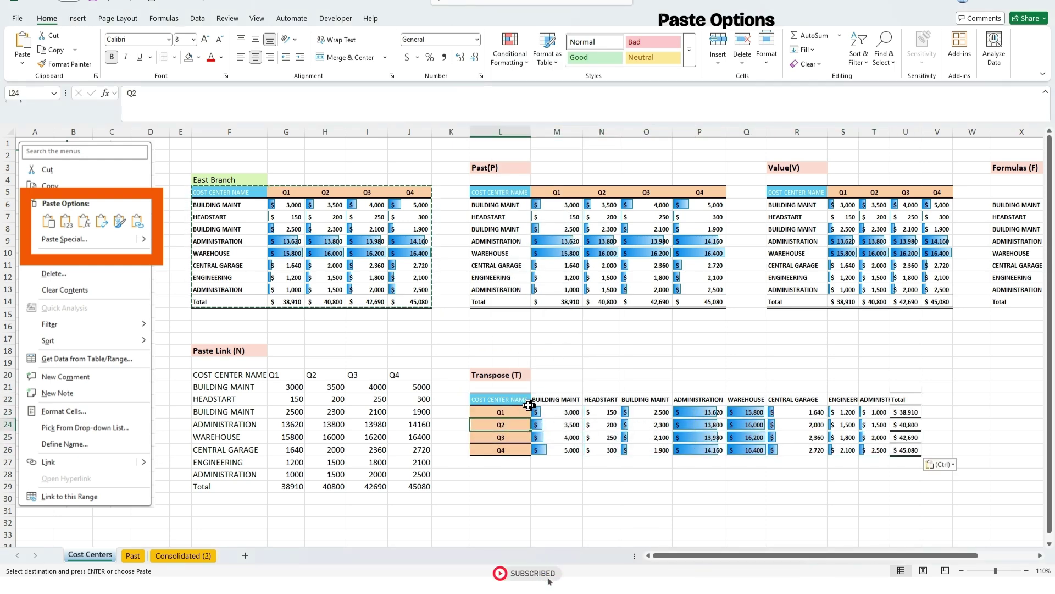
pyautogui.press('Escape')
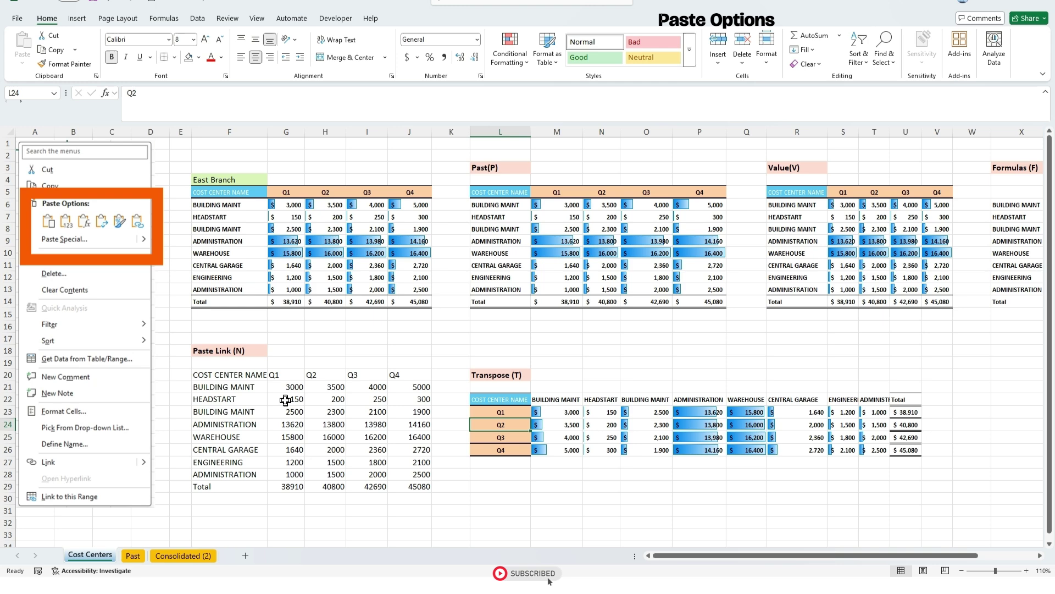
# Step: Paste only the formatting of the East Branch table F5:J14 onto the Paste Link (N) table at F20 and inspect the formula in G21
pyautogui.moveTo(227, 191); pyautogui.dragTo(409, 301)
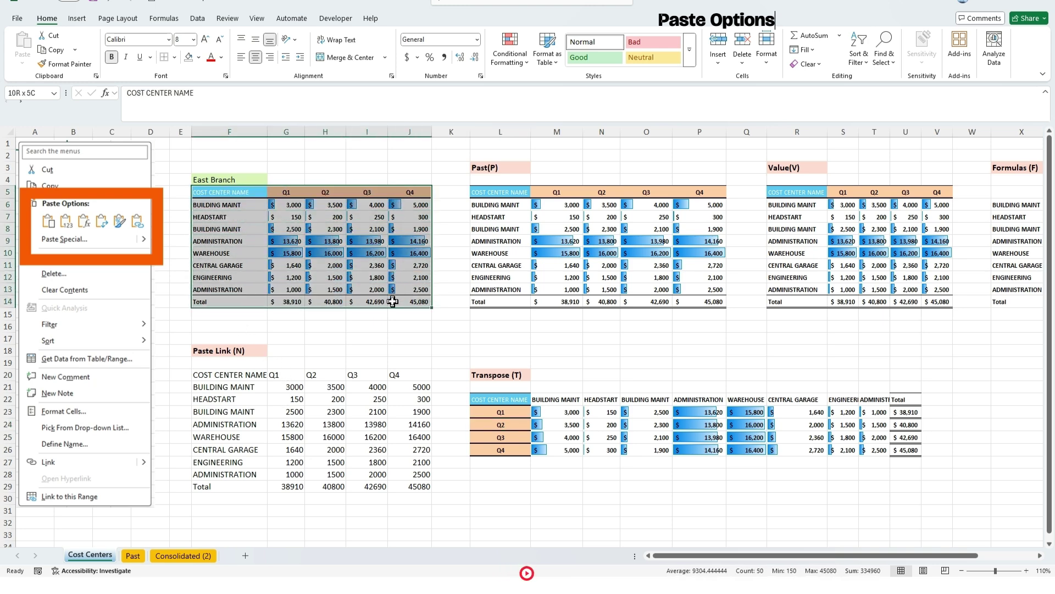
pyautogui.rightClick(320, 237)
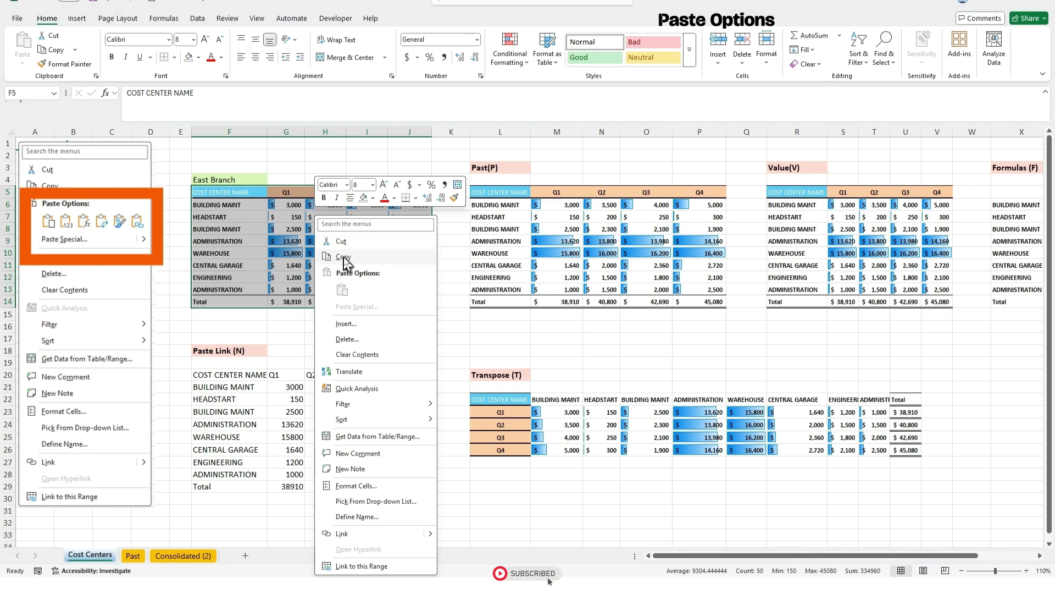
pyautogui.click(343, 257)
pyautogui.click(214, 376)
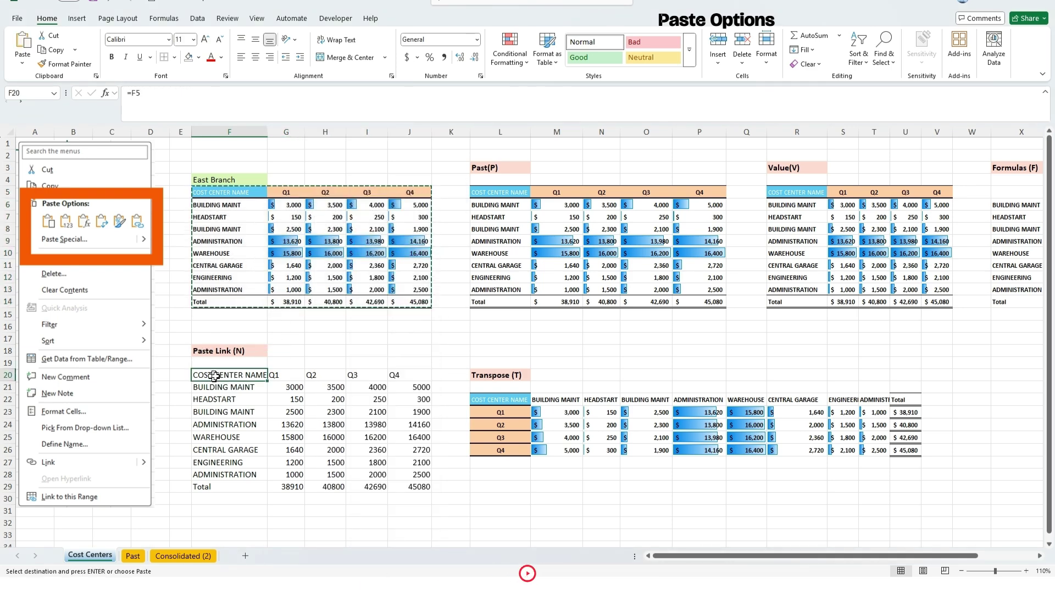
pyautogui.rightClick(213, 376)
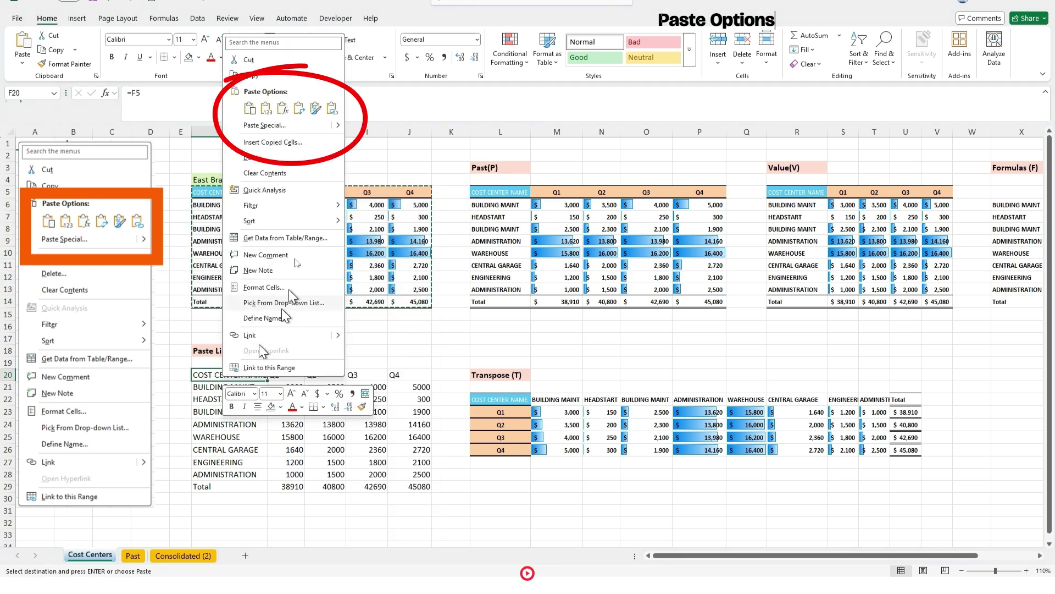
pyautogui.click(315, 109)
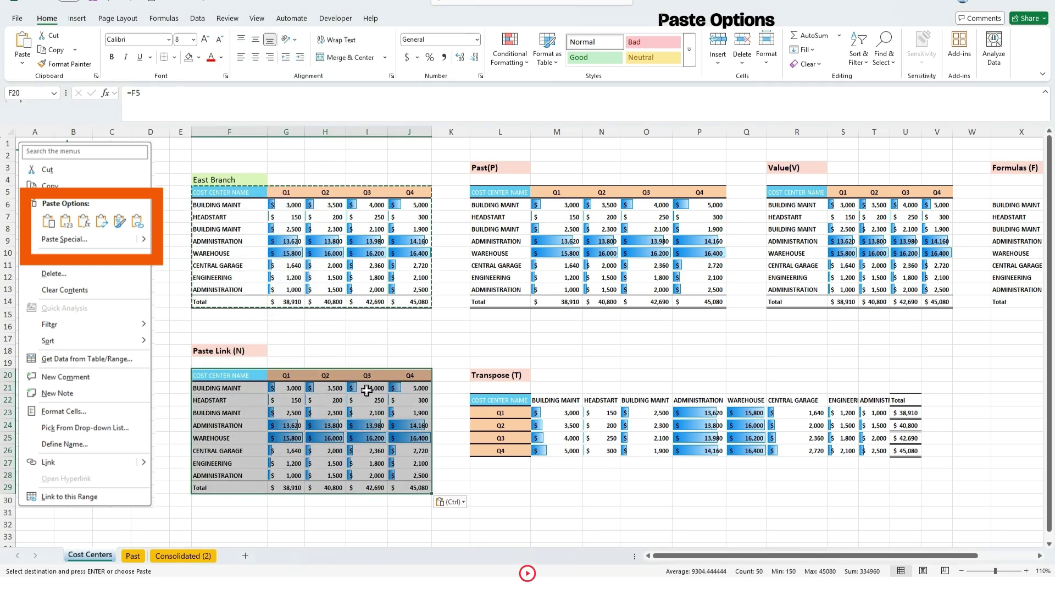
pyautogui.press('Escape')
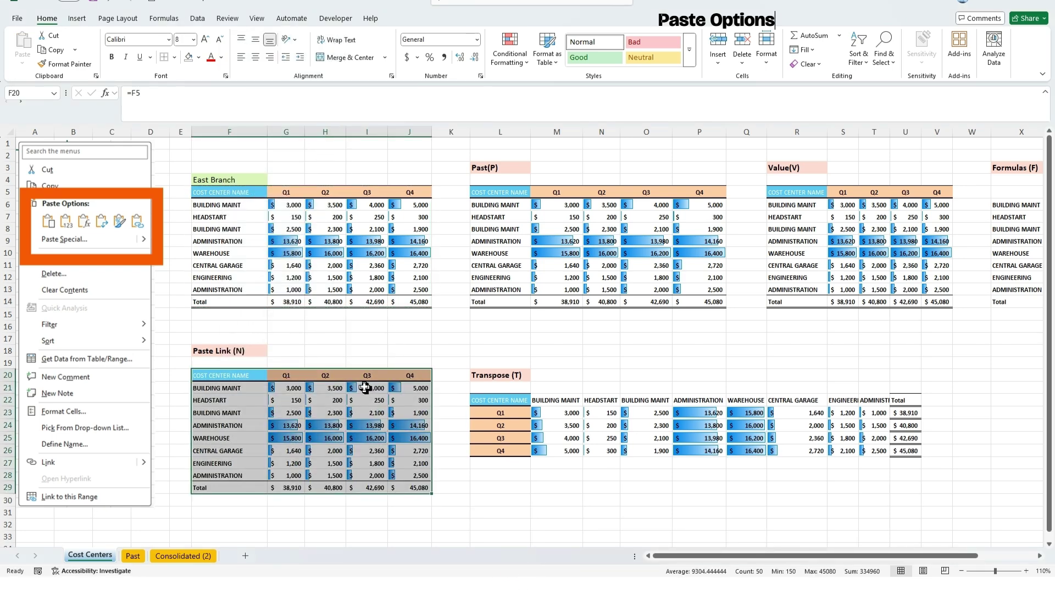
pyautogui.doubleClick(293, 392)
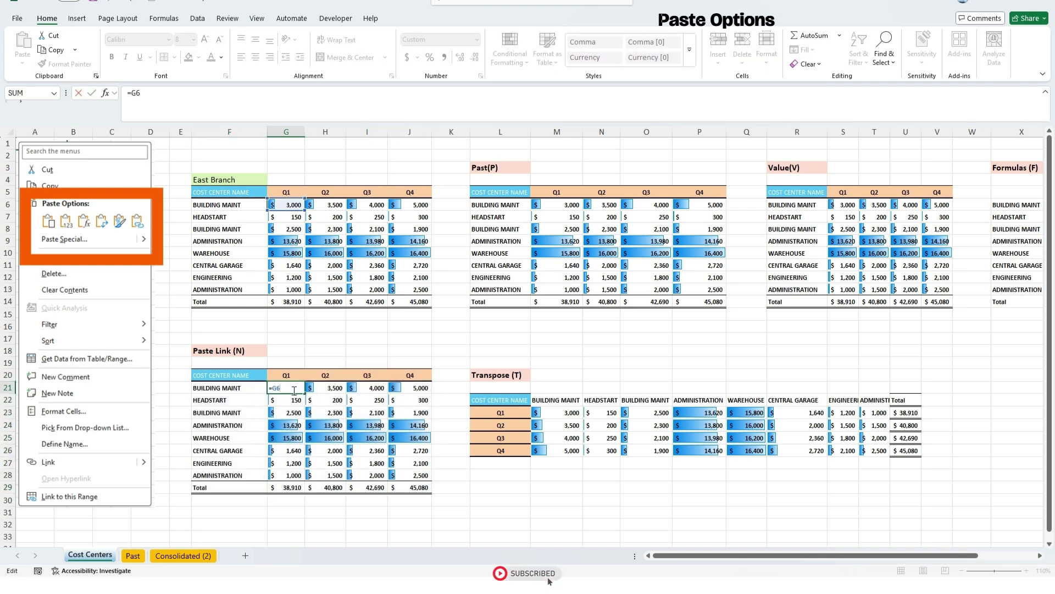
pyautogui.press('Escape')
# Step: Set the East Branch BUILDING MAINT values to -2000 for Q1 in G6 and 35000 for Q2 in H6
pyautogui.click(290, 206)
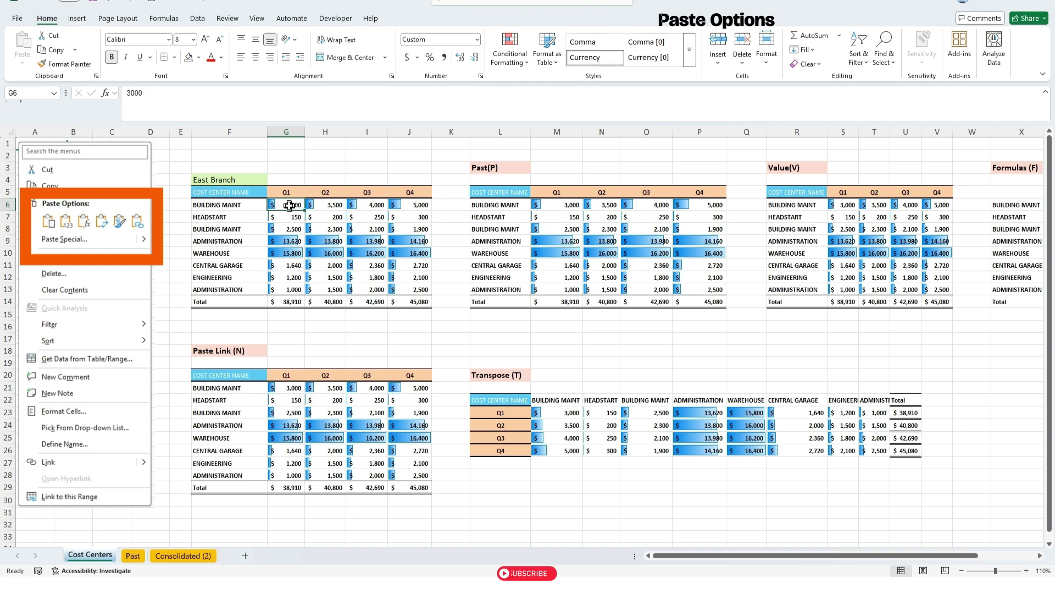
pyautogui.write('-2')
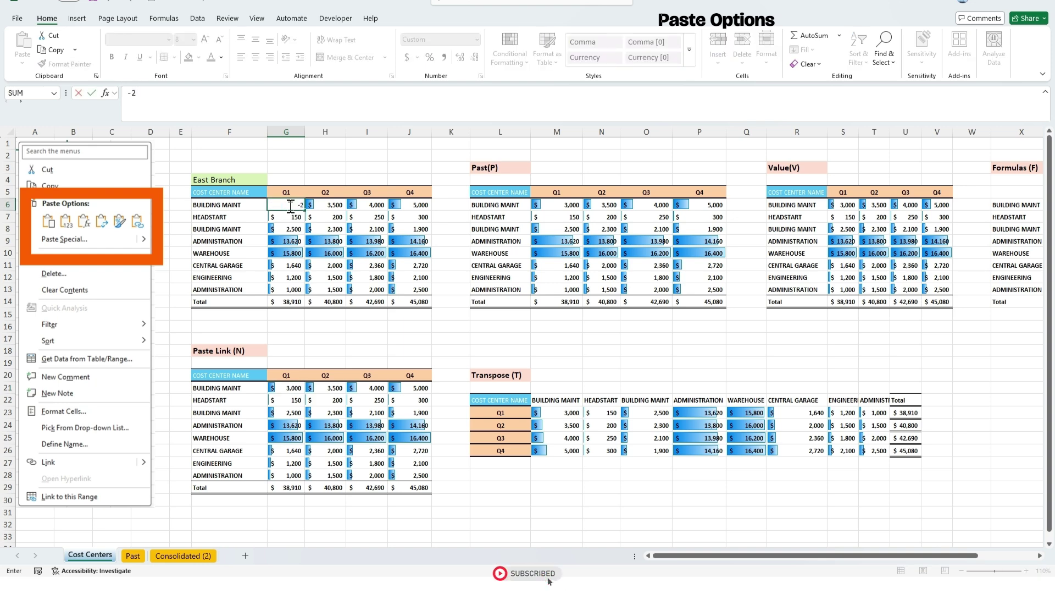
pyautogui.press('Return')
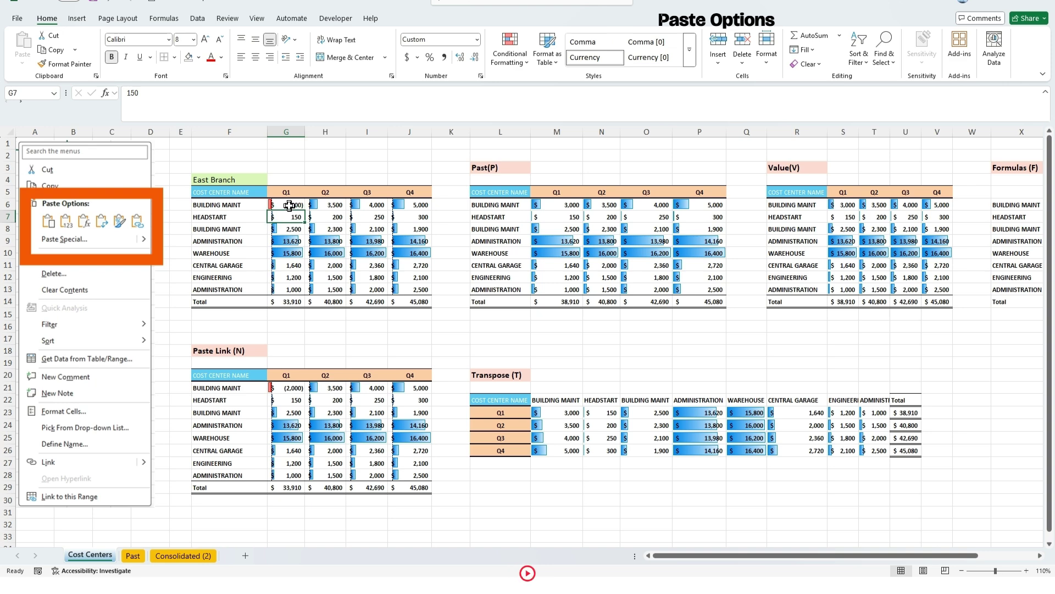
pyautogui.click(334, 208)
pyautogui.write('3')
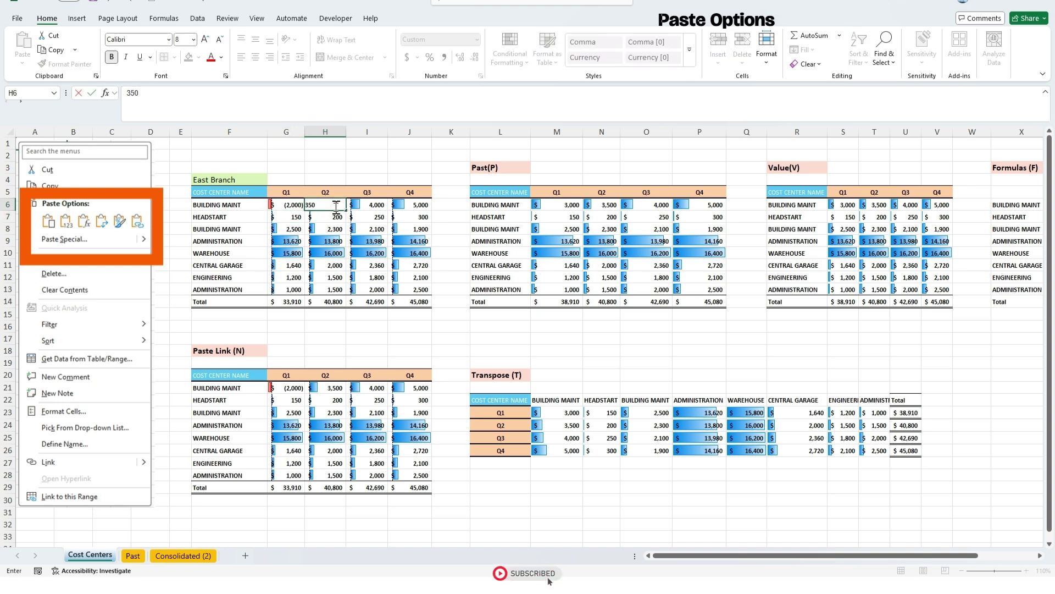
pyautogui.press('Return')
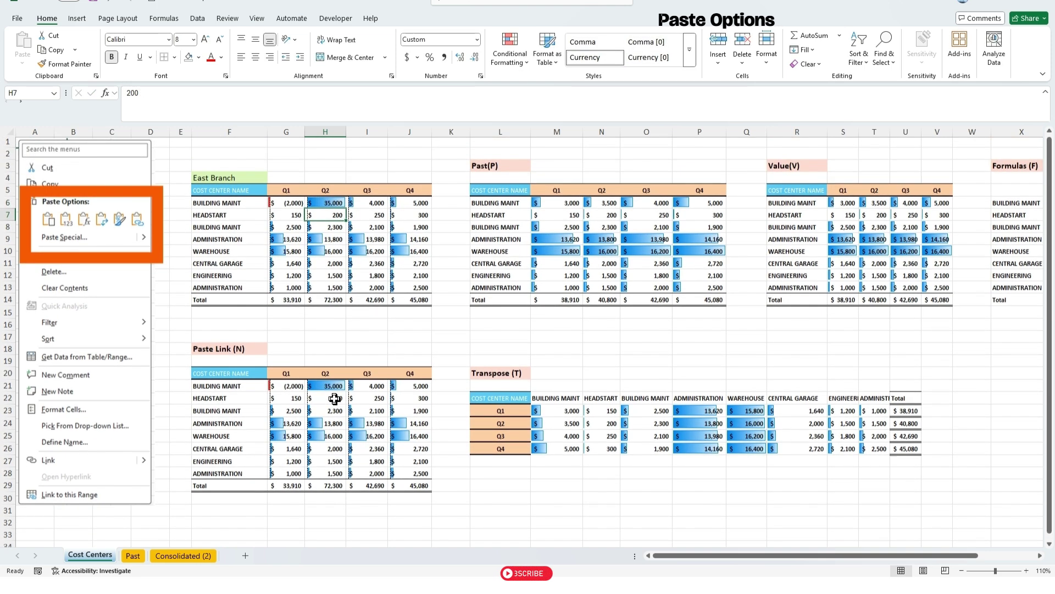
pyautogui.click(333, 348)
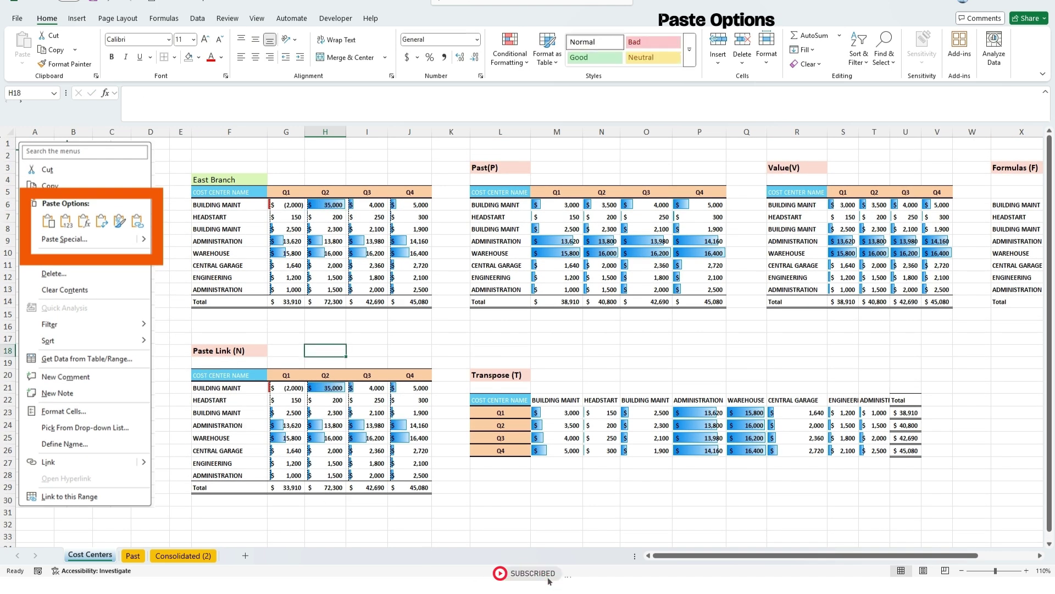